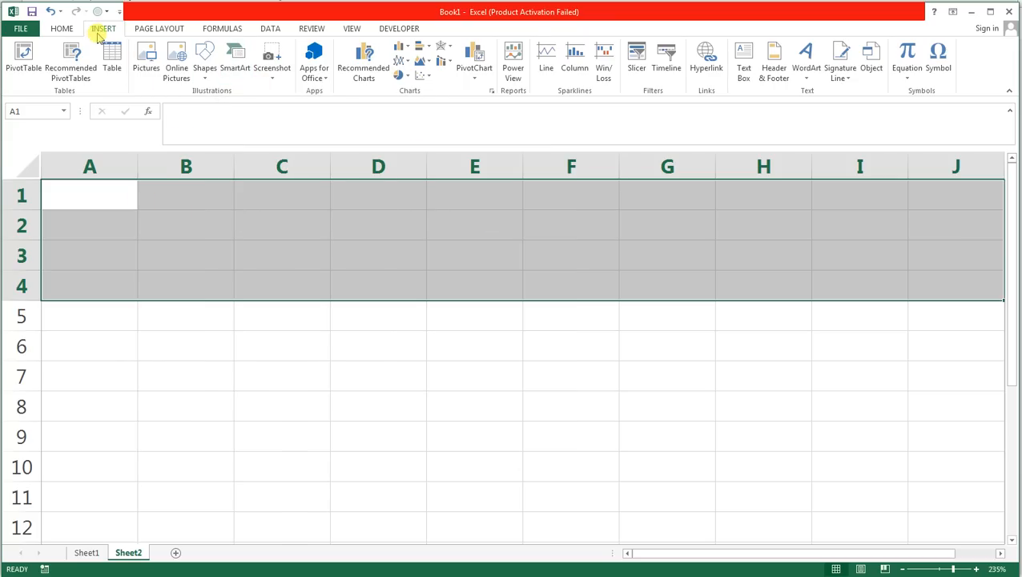
Insert white, blue-outlined glowing WordArt and replace its placeholder text with the copied title INVENTORY STOCK DETAILS.
{"action": "left_click", "coordinate": [807, 68]}
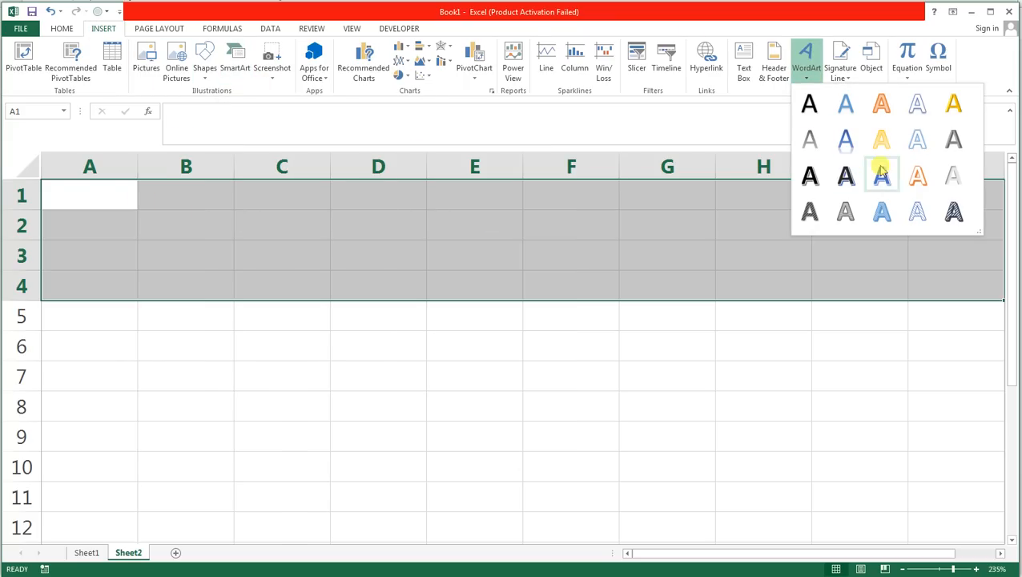
{"action": "left_click", "coordinate": [917, 140]}
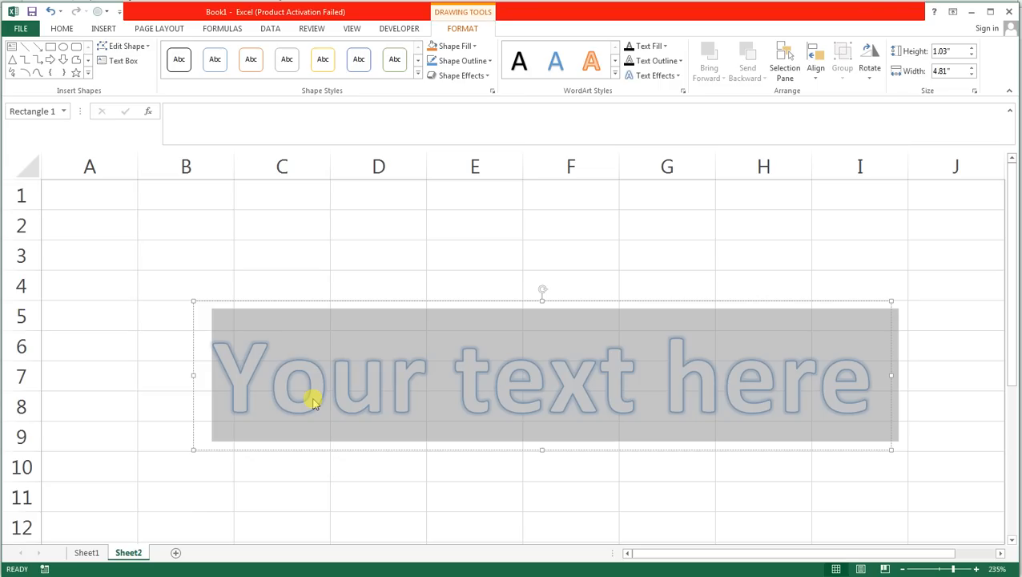
{"action": "key", "text": "ctrl+v"}
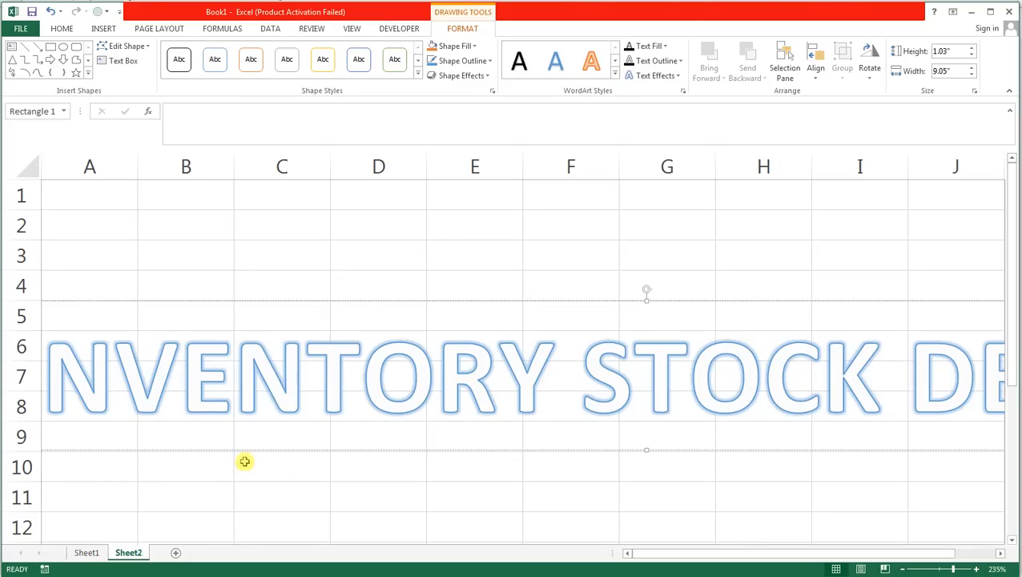
Reduce the WordArt title's font size to 40 and move the title to the sheet's upper edge, starting at column A.
{"action": "left_click", "coordinate": [580, 374]}
{"action": "key", "text": "ctrl+a"}
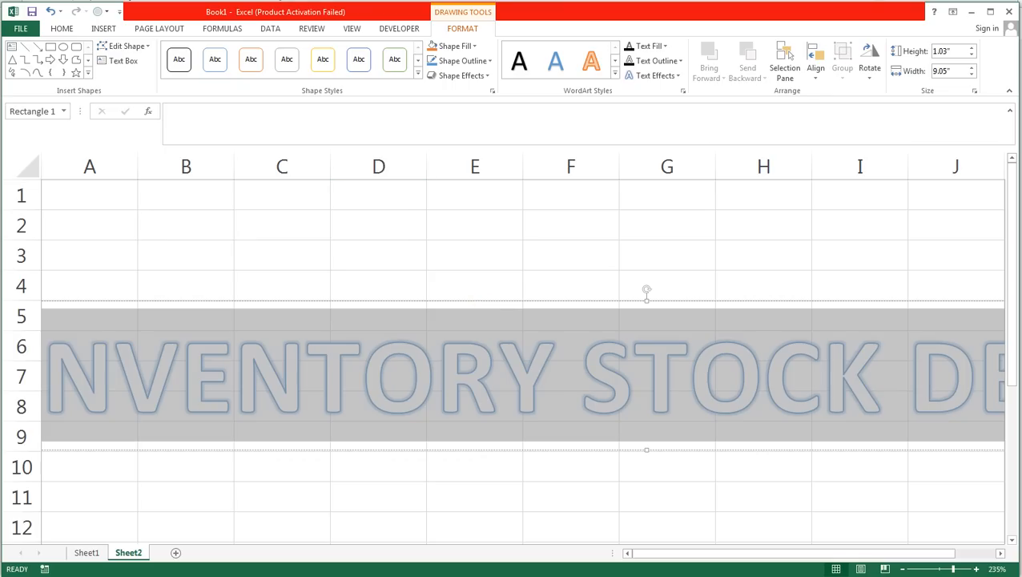
{"action": "left_click", "coordinate": [61, 28]}
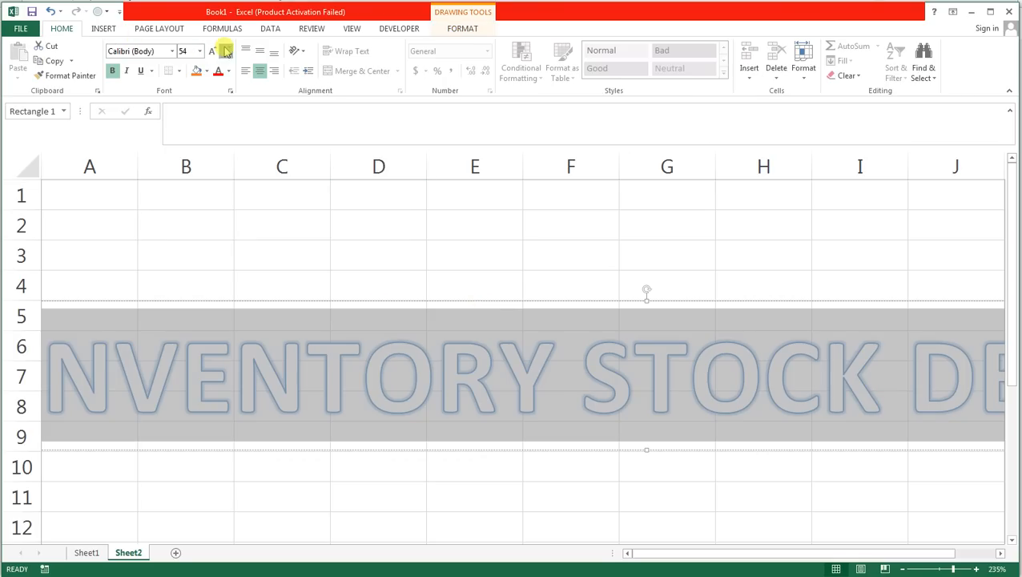
{"action": "left_click", "coordinate": [227, 50]}
{"action": "left_click", "coordinate": [226, 50]}
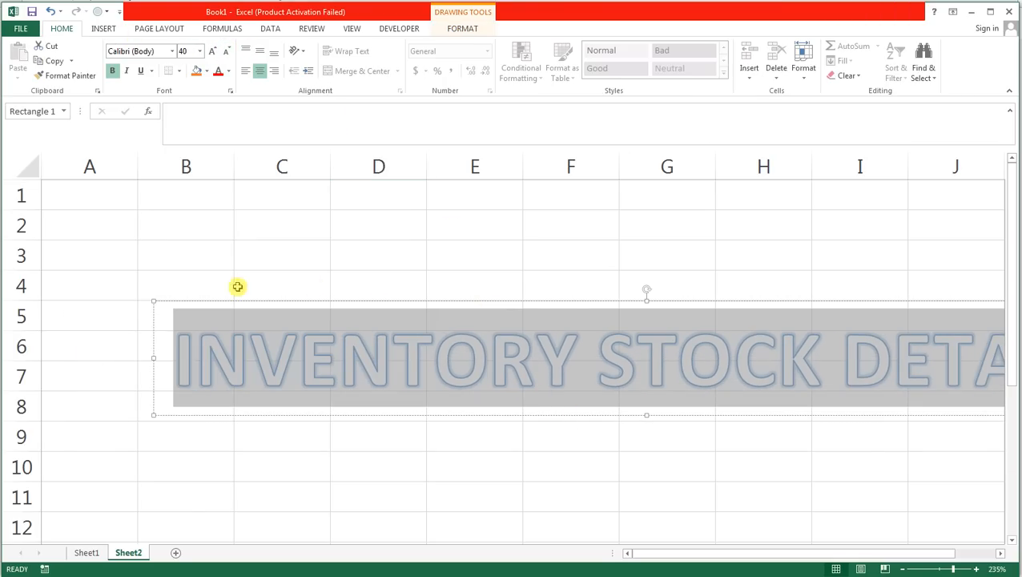
{"action": "left_click_drag", "start_coordinate": [231, 299], "coordinate": [107, 185]}
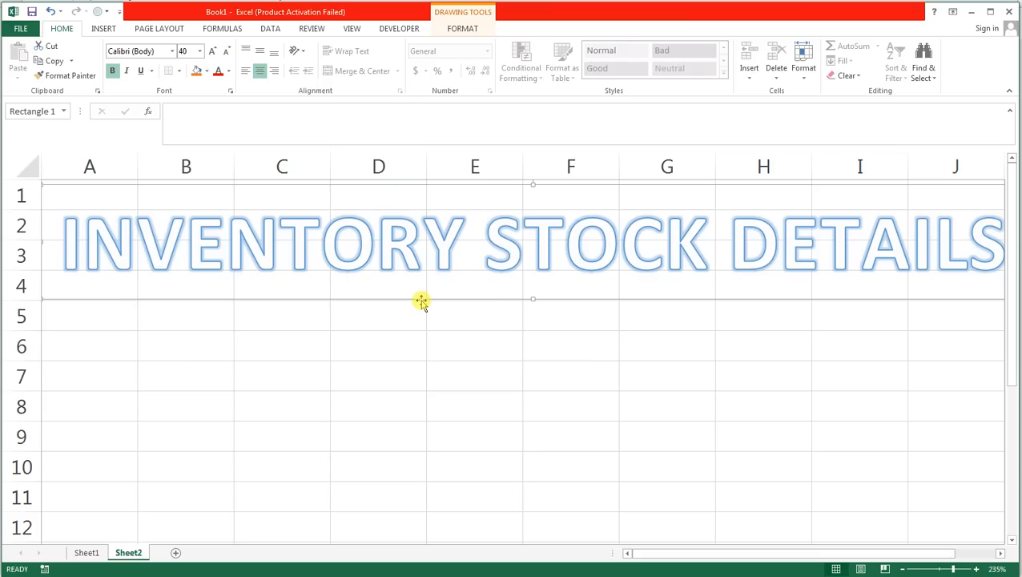
Fill the WordArt title's shape with the standard dark blue colour.
{"action": "left_click", "coordinate": [462, 27]}
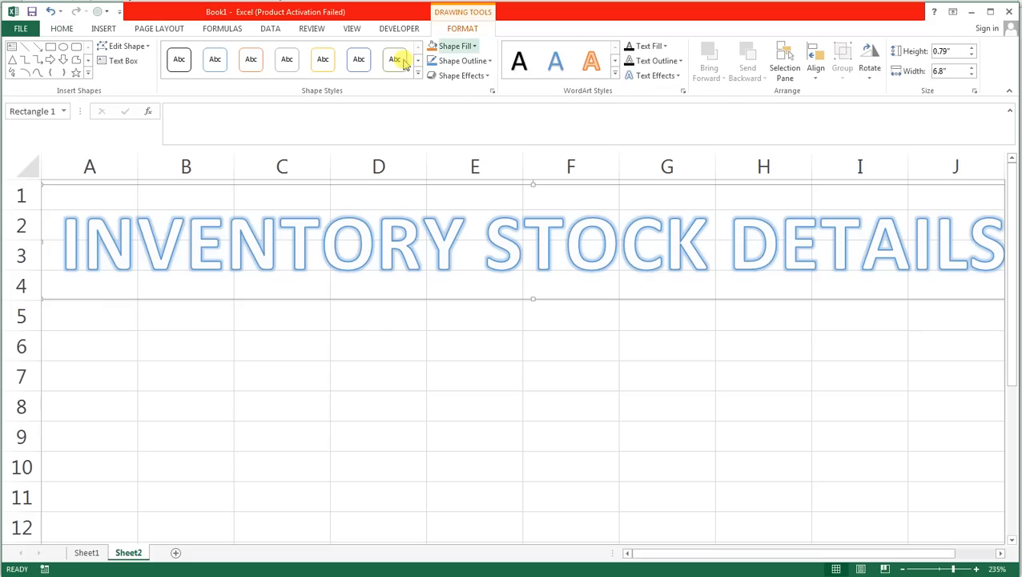
{"action": "left_click", "coordinate": [473, 46]}
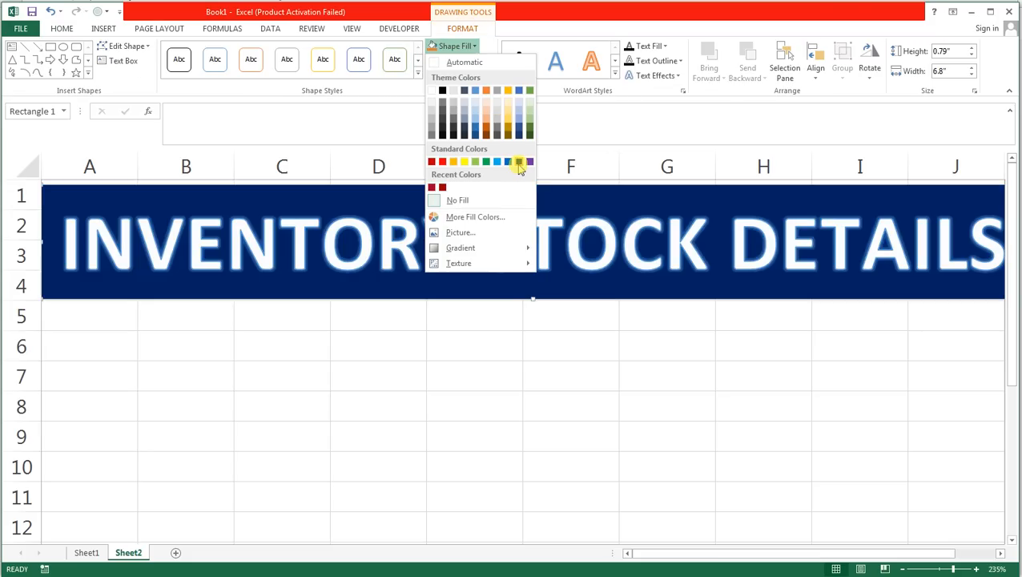
{"action": "left_click", "coordinate": [519, 163]}
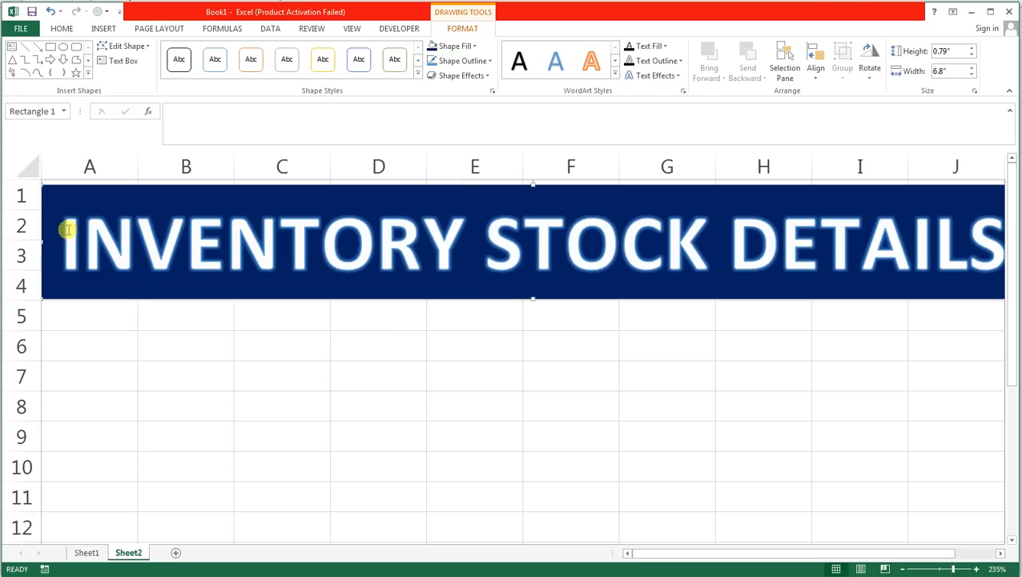
Change the font of the whole title text to Angsana New.
{"action": "left_click_drag", "start_coordinate": [68, 230], "coordinate": [966, 220]}
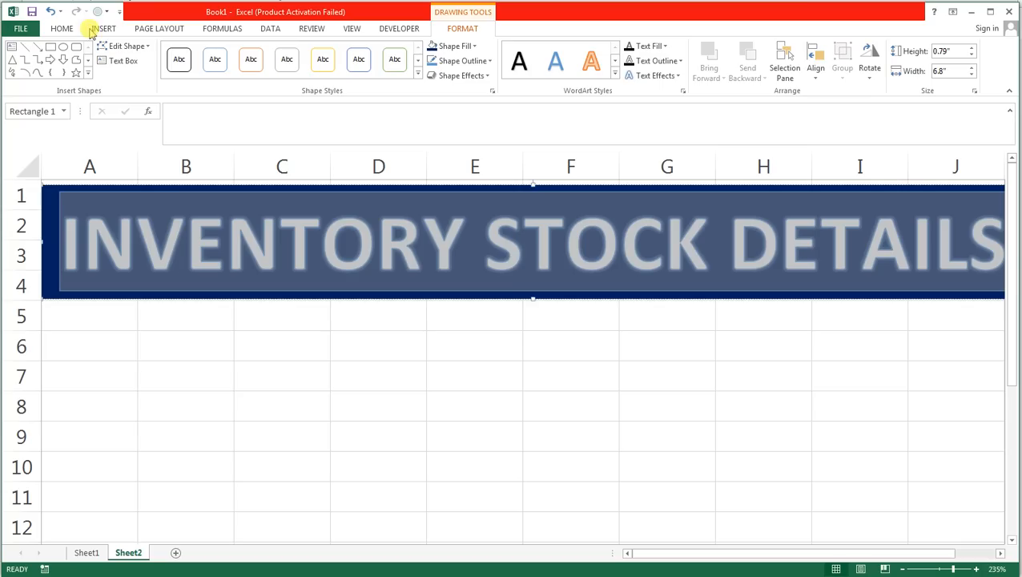
{"action": "left_click", "coordinate": [68, 29]}
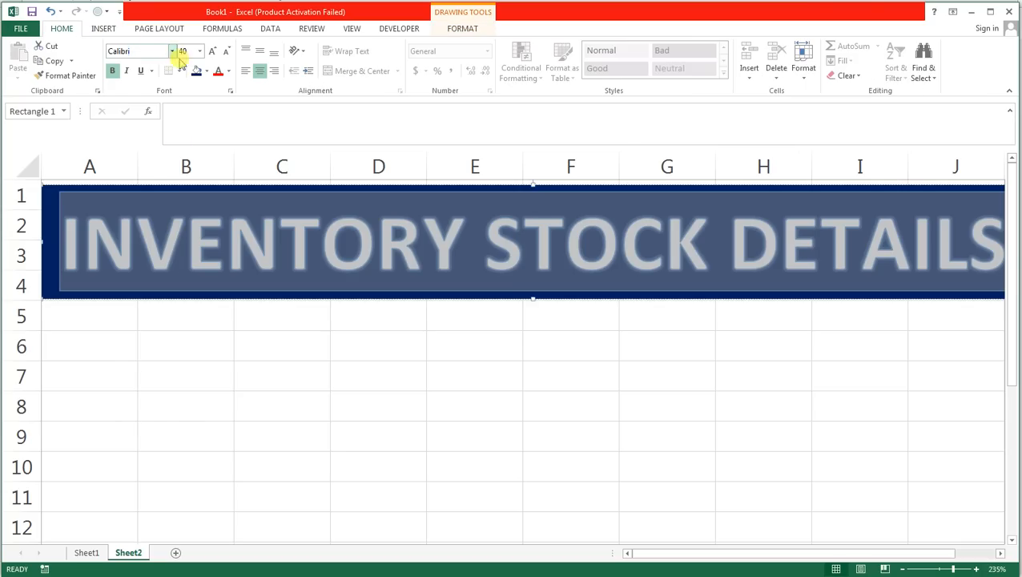
{"action": "left_click", "coordinate": [173, 51]}
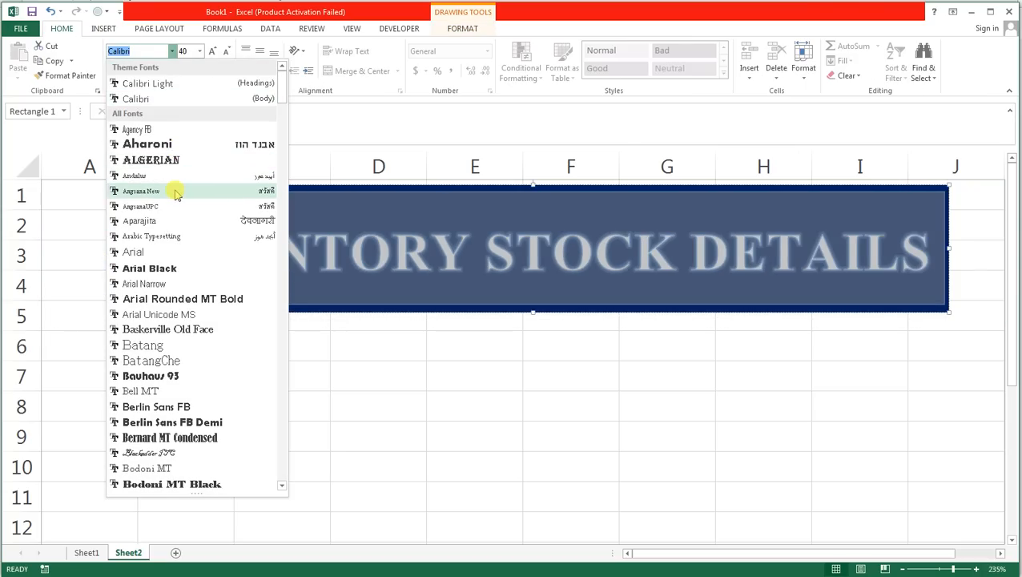
{"action": "left_click", "coordinate": [176, 193]}
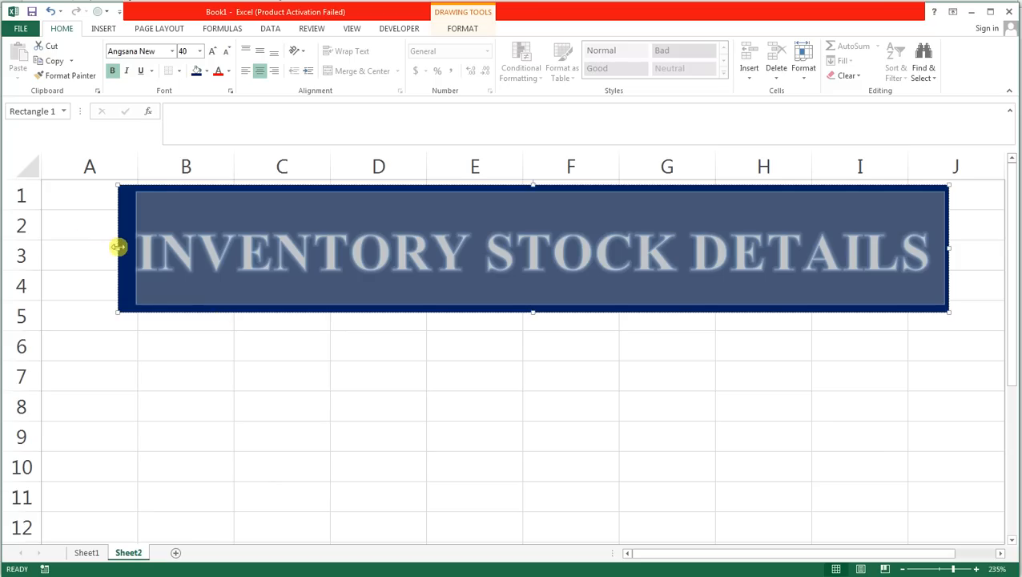
Widen the title banner on both sides so that it spans columns A through J.
{"action": "left_click_drag", "start_coordinate": [118, 247], "coordinate": [42, 249]}
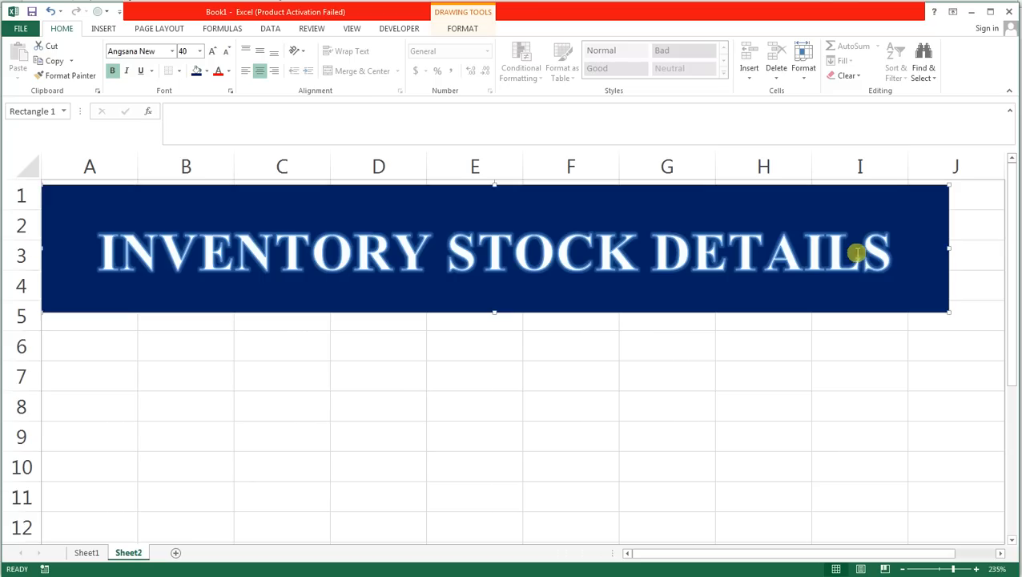
{"action": "left_click_drag", "start_coordinate": [949, 248], "coordinate": [16, 244]}
{"action": "left_click_drag", "start_coordinate": [10, 192], "coordinate": [169, 198]}
{"action": "left_click_drag", "start_coordinate": [382, 203], "coordinate": [523, 208]}
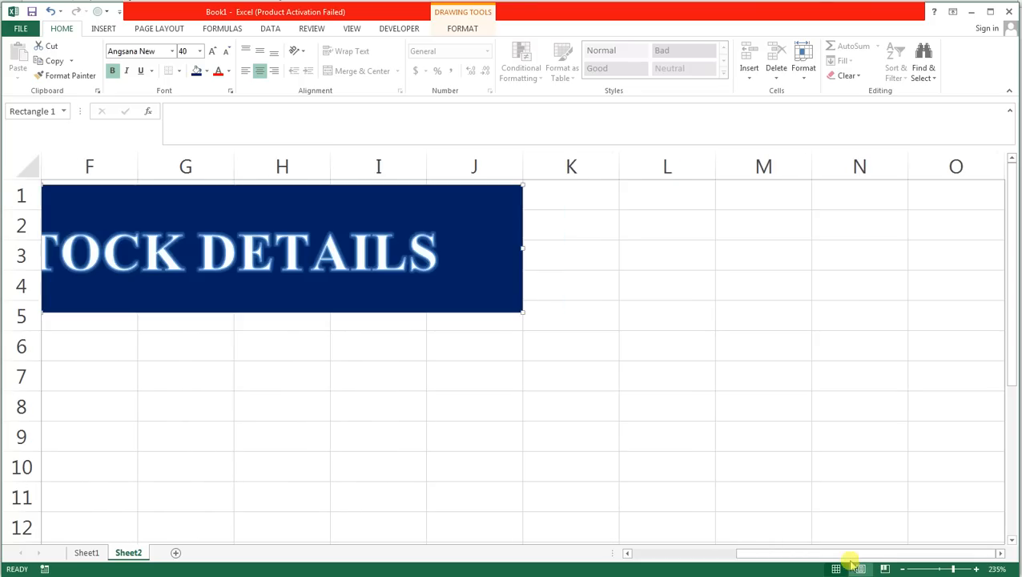
{"action": "left_click_drag", "start_coordinate": [849, 554], "coordinate": [630, 554]}
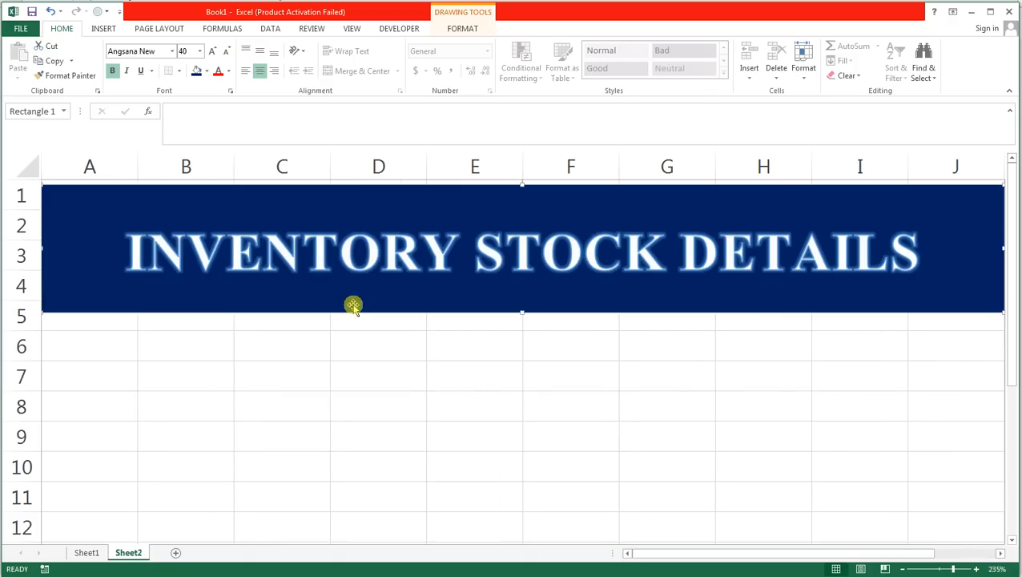
Enter the column headers Sr NO, COMPANY and PRODUCT in cells A6 to C6.
{"action": "left_click", "coordinate": [71, 345]}
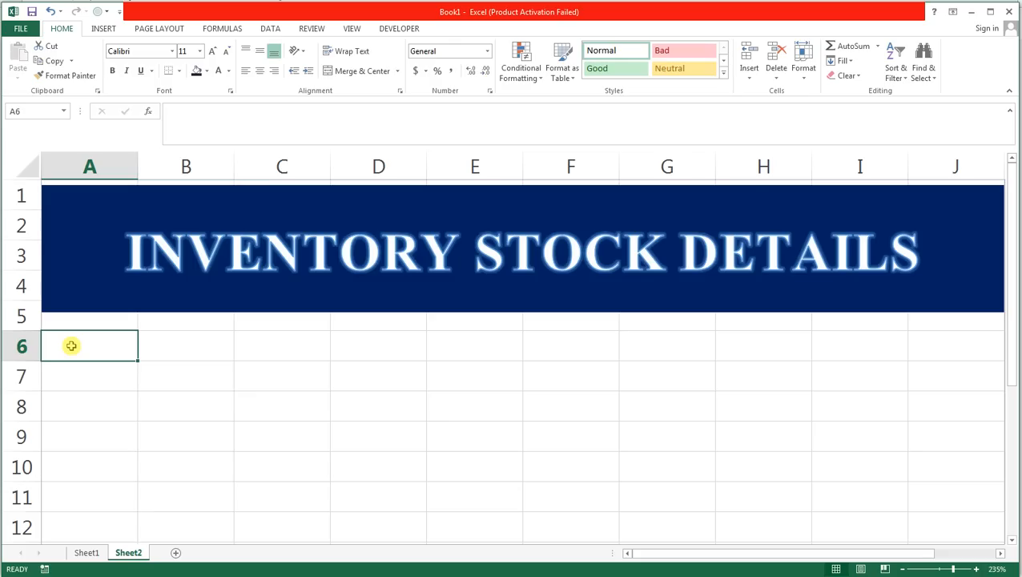
{"action": "type", "text": "S"}
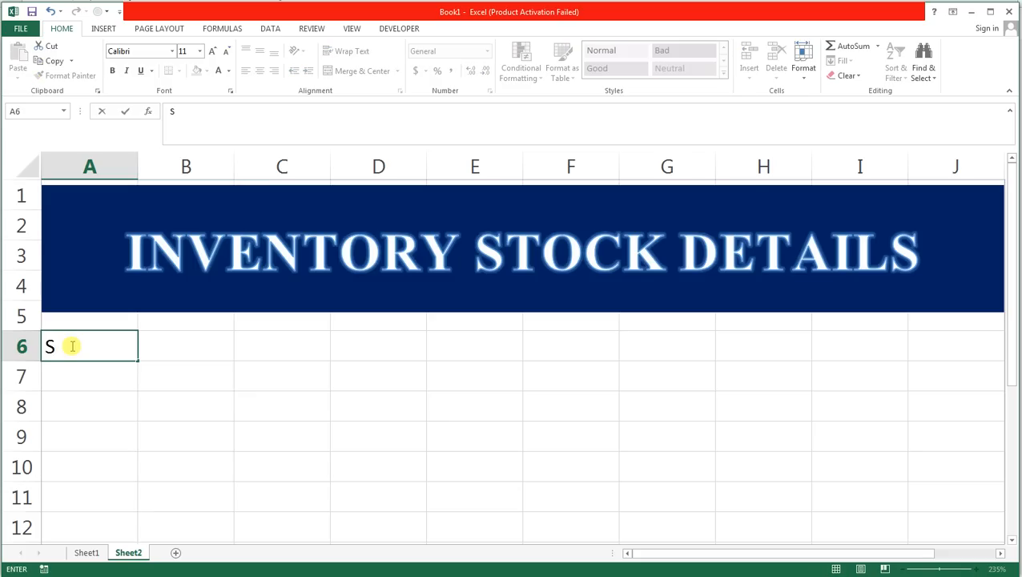
{"action": "type", "text": "r NO"}
{"action": "key", "text": "Tab"}
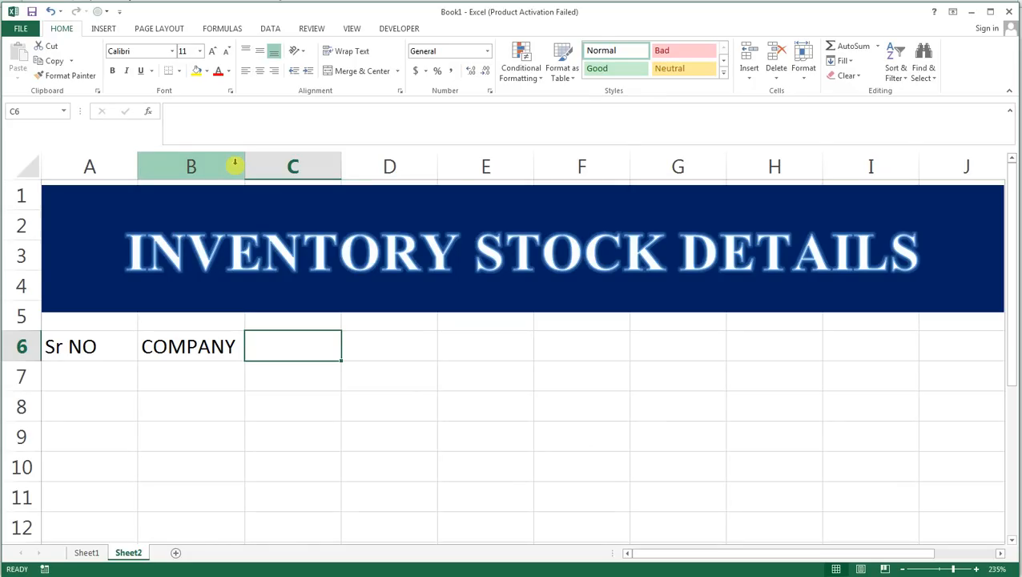
{"action": "type", "text": "PRO"}
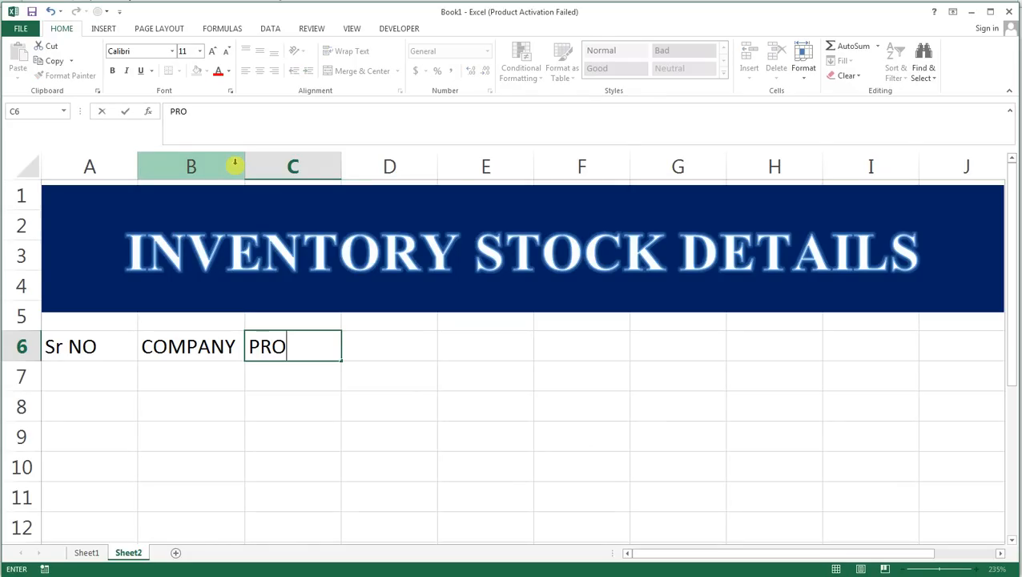
{"action": "type", "text": "DUCT"}
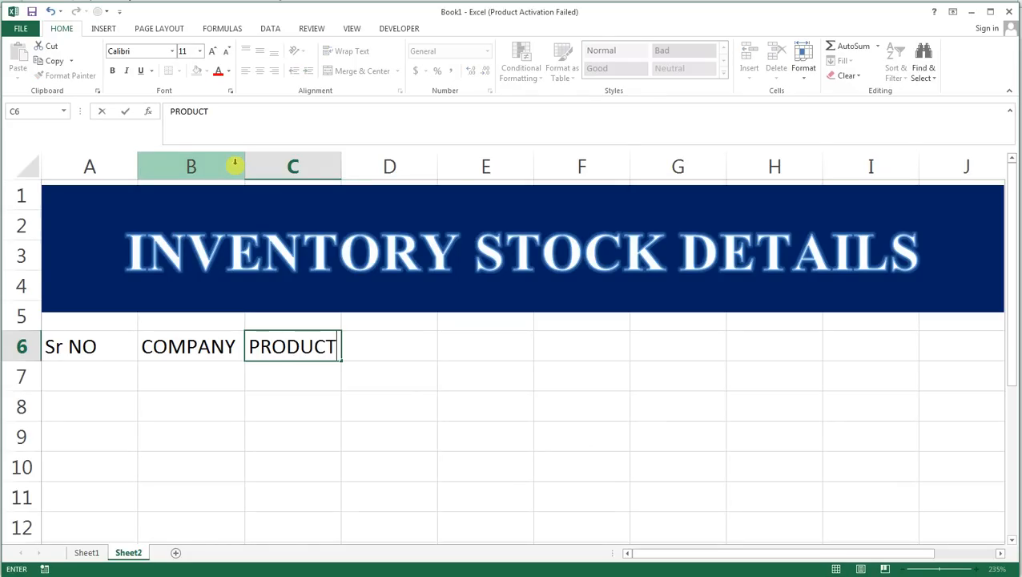
{"action": "key", "text": "Tab"}
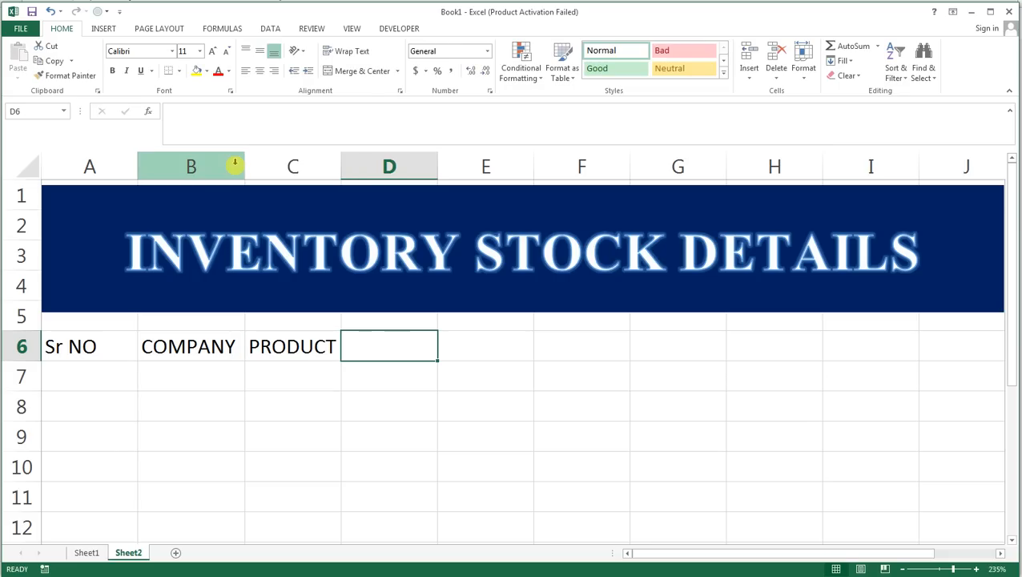
Enter the headers UNITS in D6 and QUANTITY in E6.
{"action": "type", "text": "UNITS"}
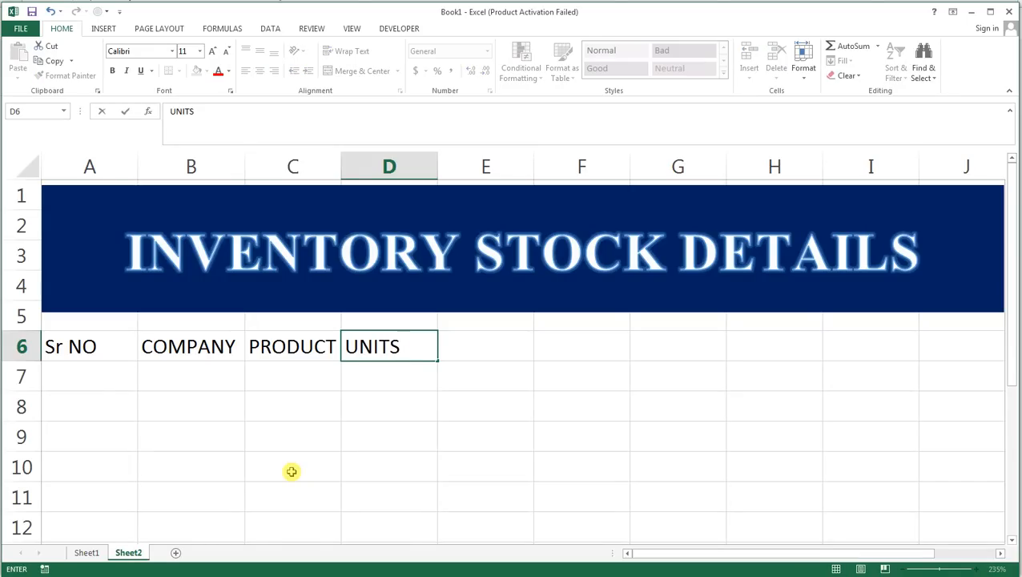
{"action": "key", "text": "Tab"}
{"action": "type", "text": "QU"}
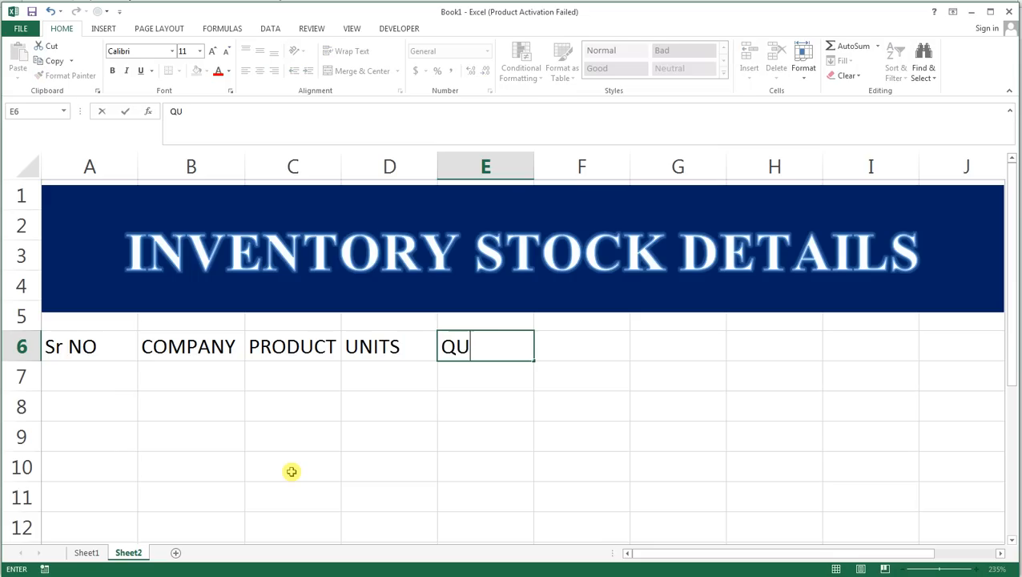
{"action": "type", "text": "ANT"}
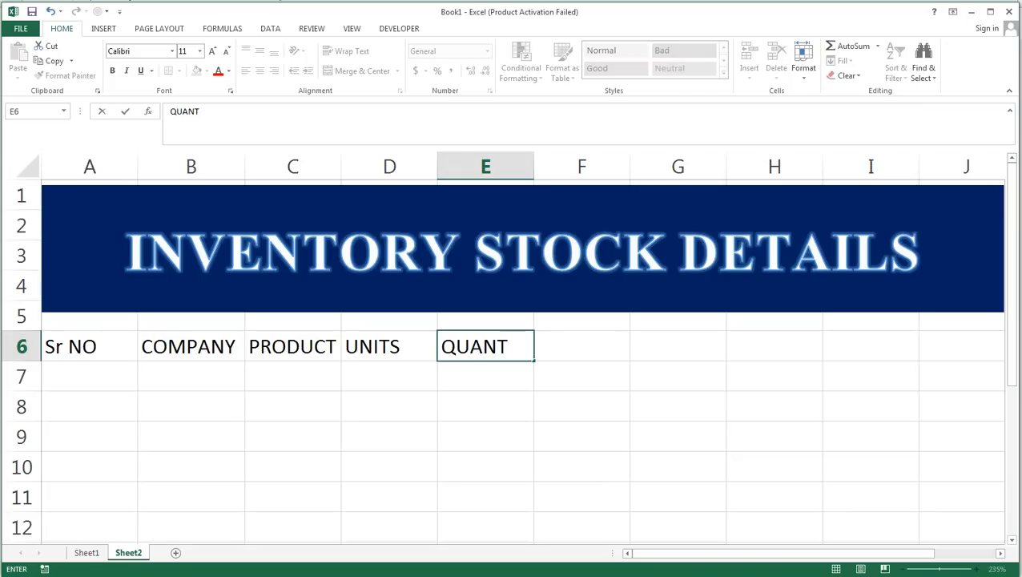
{"action": "type", "text": "ITY"}
{"action": "key", "text": "Tab"}
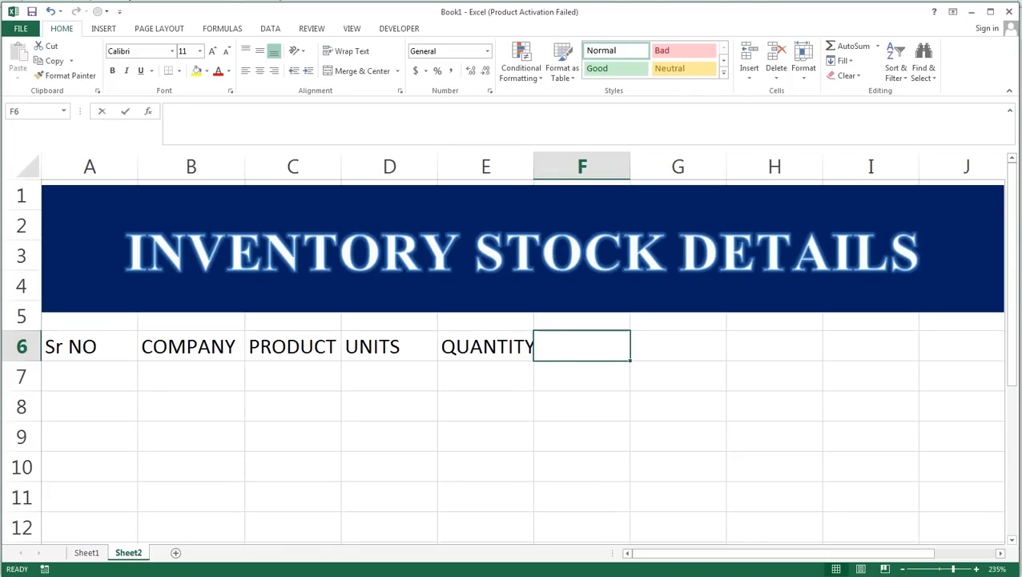
Enter the header EACH ONE PRICE in F6 and fit the widths of columns F and E to their headers.
{"action": "type", "text": "EACH ON"}
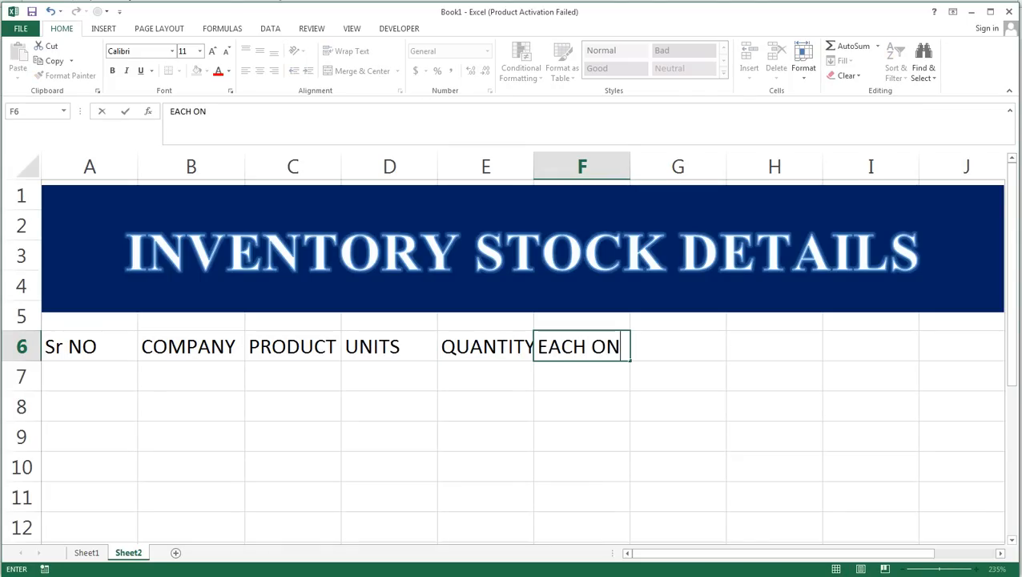
{"action": "type", "text": "E PRI"}
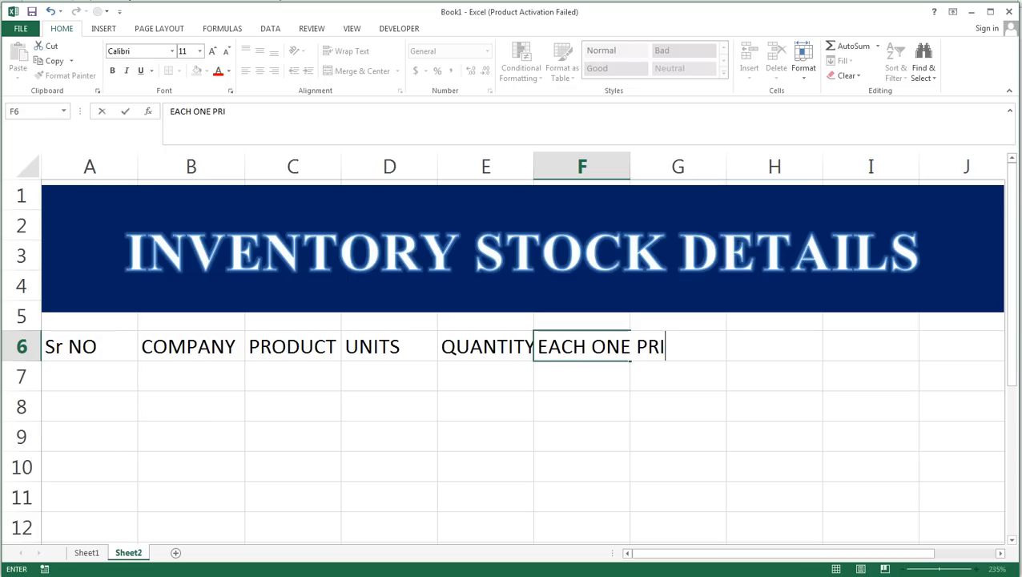
{"action": "type", "text": "CE"}
{"action": "key", "text": "Tab"}
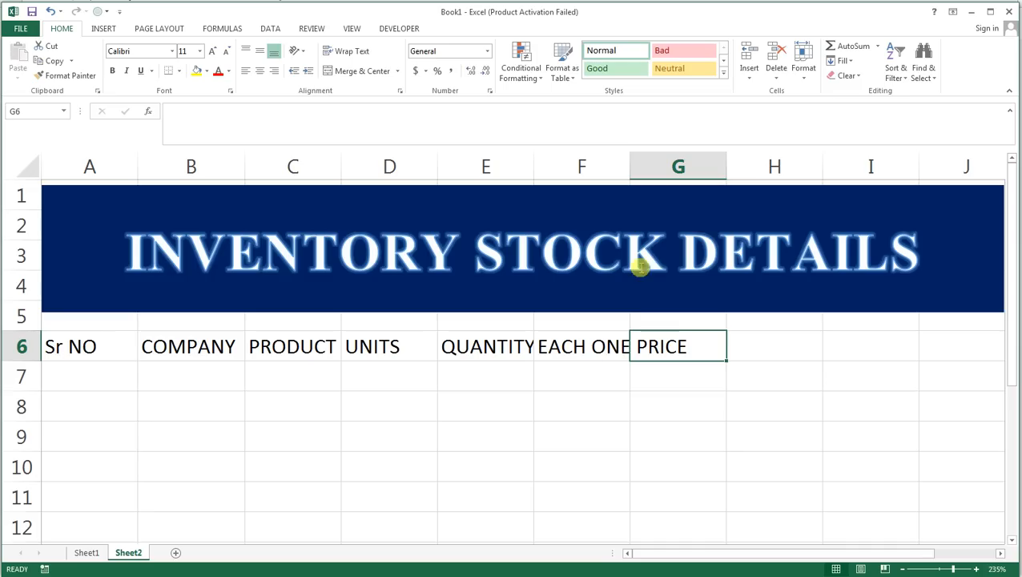
{"action": "double_click", "coordinate": [630, 167]}
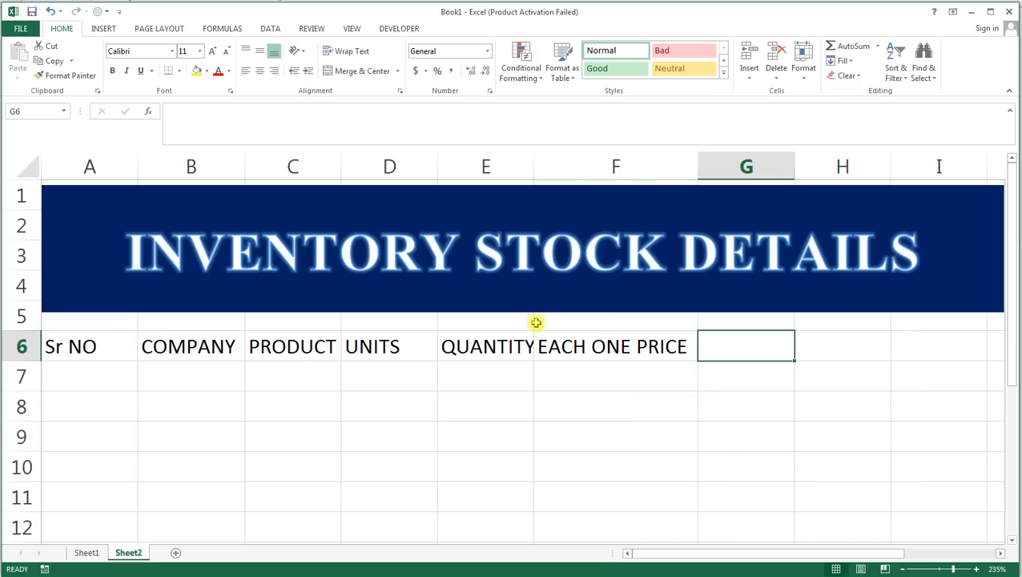
{"action": "double_click", "coordinate": [532, 166]}
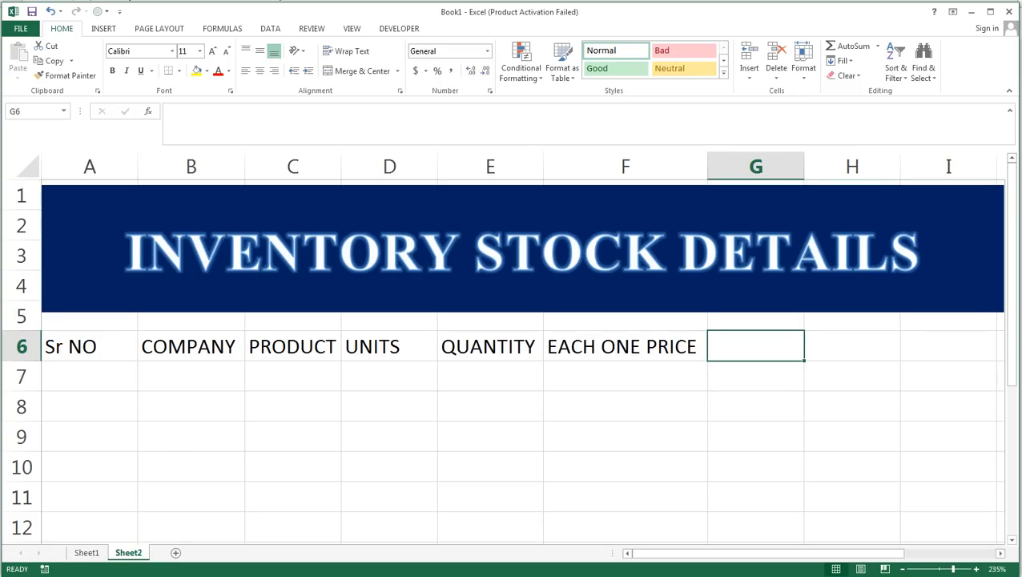
Enter the column headers AMOUNT, TAX 6% and STOCKS in cells G6 to I6.
{"action": "type", "text": "AMOUNT"}
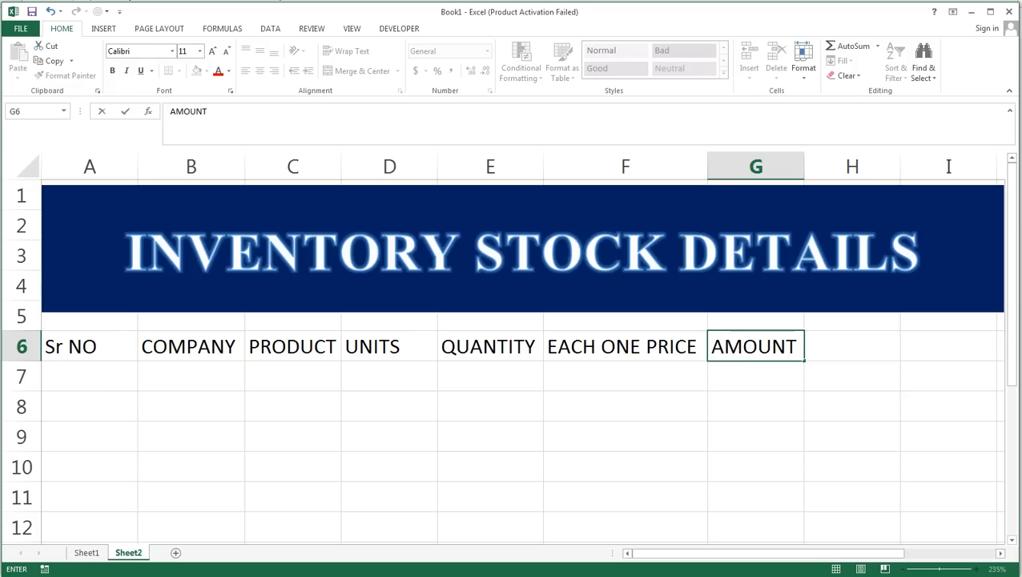
{"action": "key", "text": "Tab"}
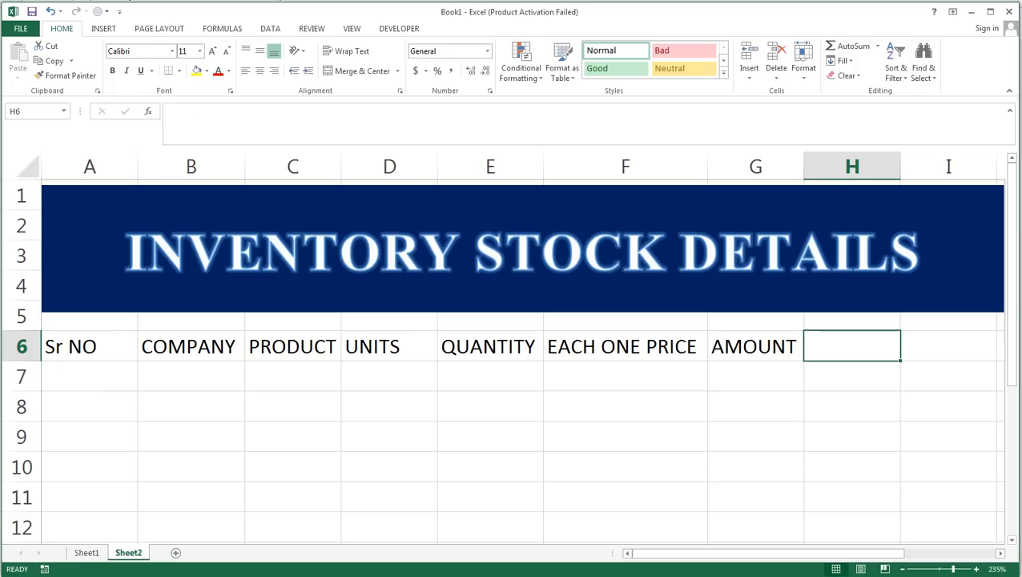
{"action": "type", "text": "TA"}
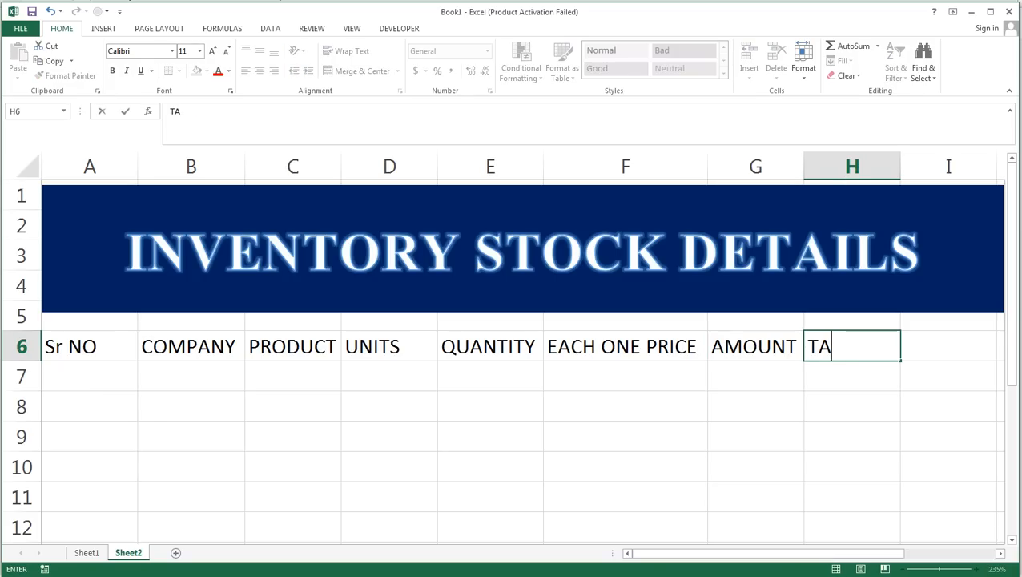
{"action": "type", "text": "X 6%"}
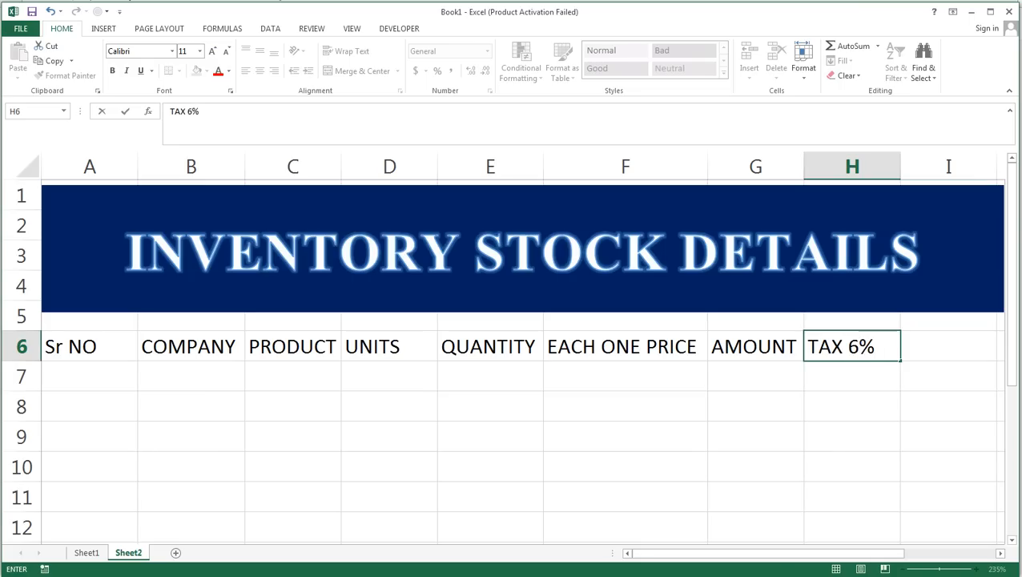
{"action": "key", "text": "Tab"}
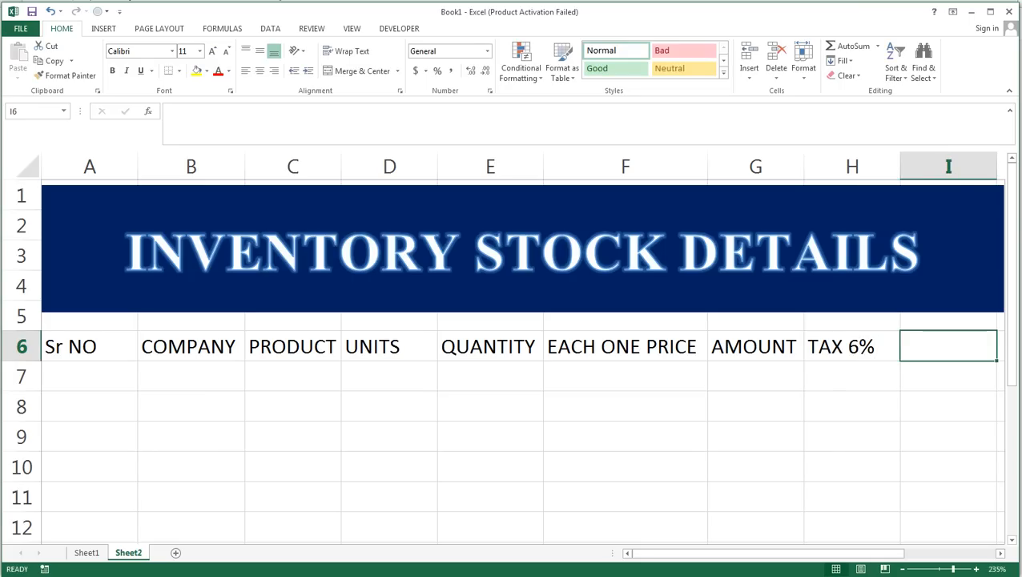
{"action": "type", "text": "S"}
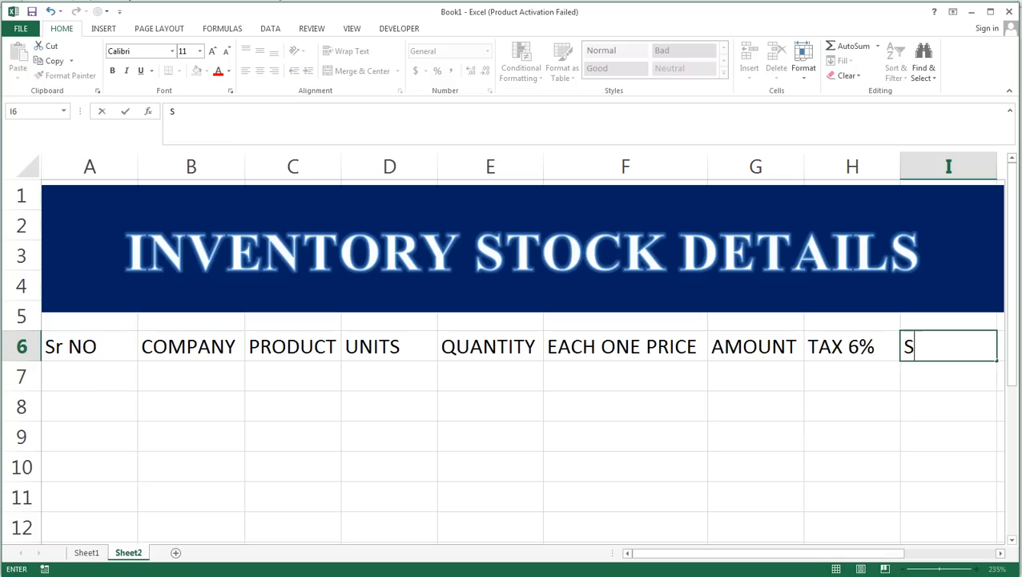
{"action": "type", "text": "TOCK"}
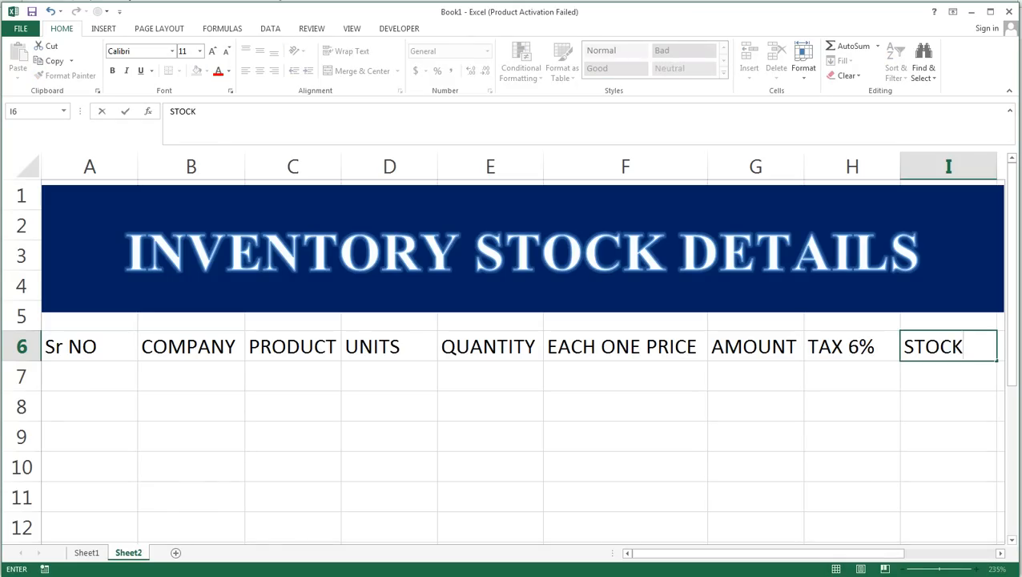
{"action": "type", "text": "S"}
{"action": "key", "text": "Return"}
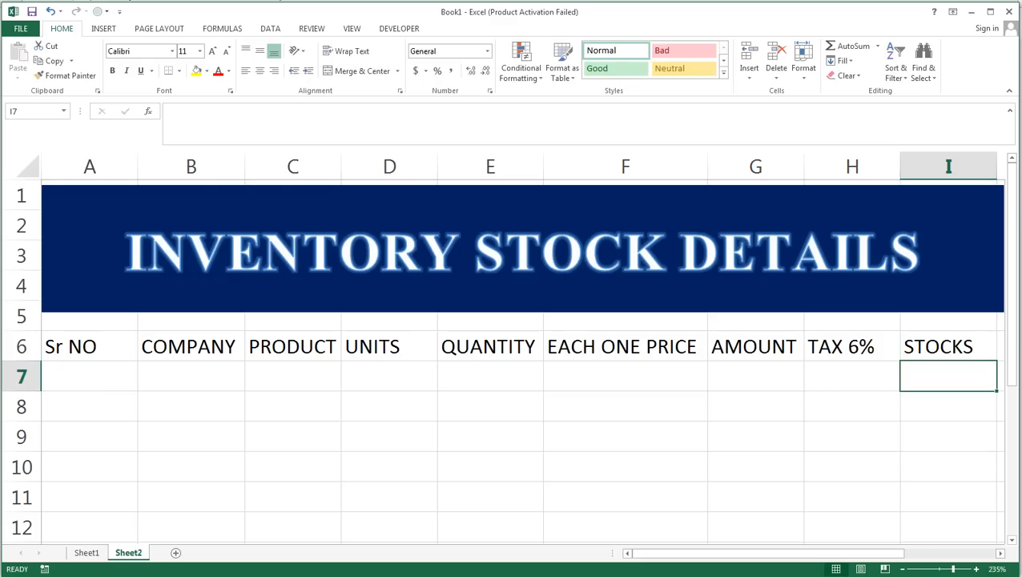
Number the rows under Sr NO by entering 1 and 2 in A7 and A8 and filling the series down to A12.
{"action": "left_click", "coordinate": [100, 367]}
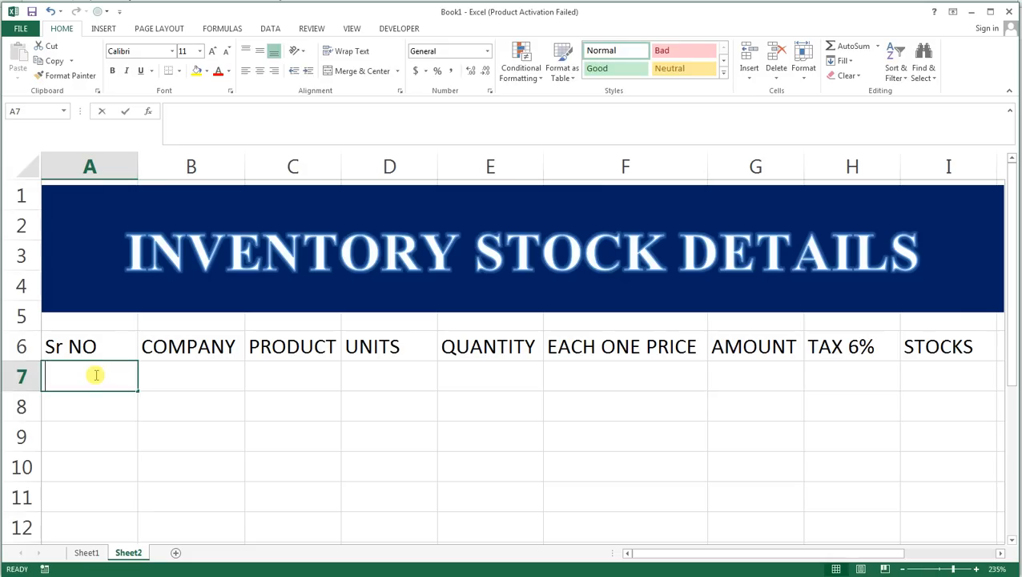
{"action": "type", "text": "1"}
{"action": "key", "text": "Return"}
{"action": "type", "text": "2"}
{"action": "key", "text": "Tab"}
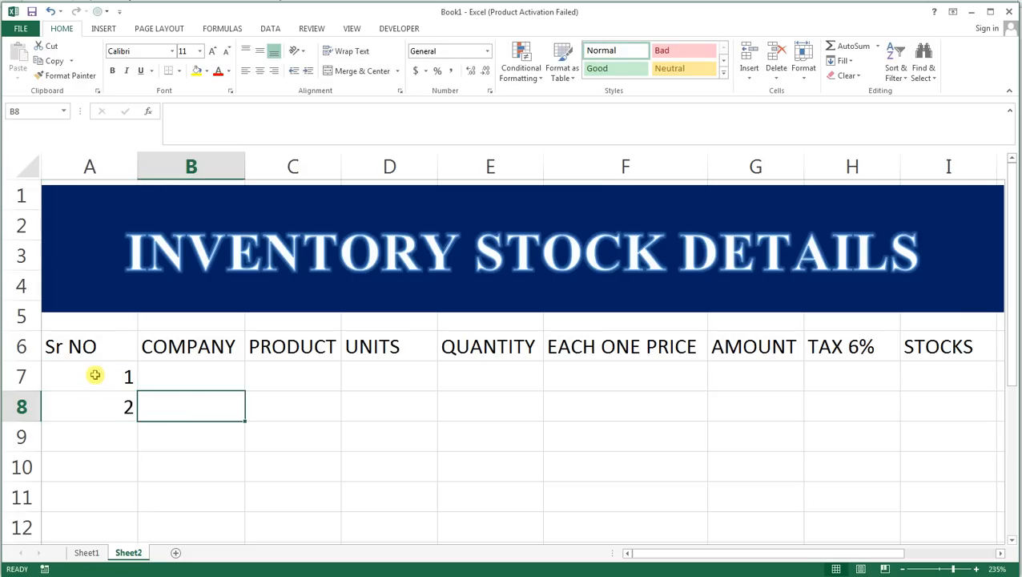
{"action": "left_click_drag", "start_coordinate": [94, 375], "coordinate": [139, 534]}
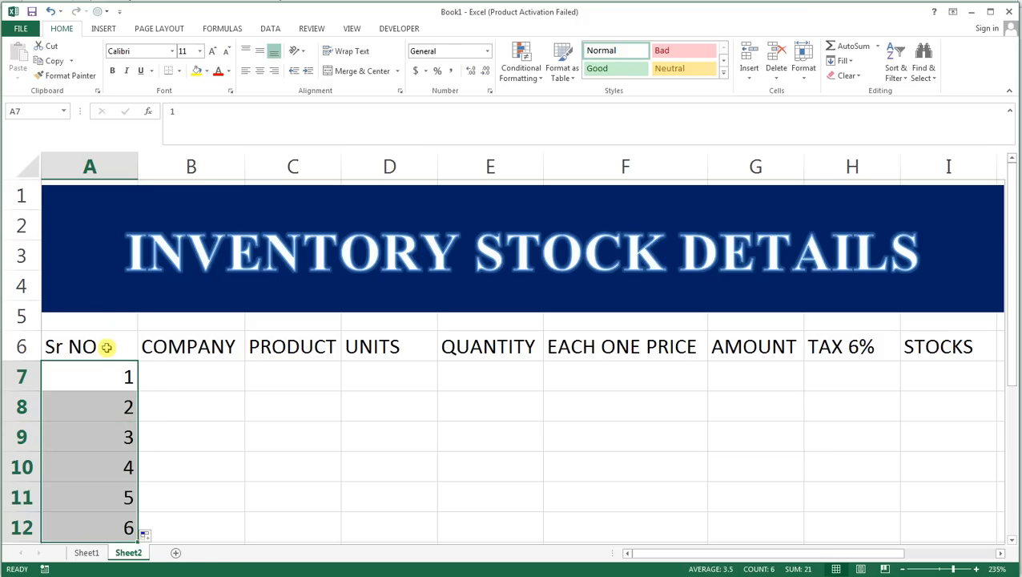
Center the range A6:I12 horizontally and vertically, and apply All Borders to it.
{"action": "left_click_drag", "start_coordinate": [110, 346], "coordinate": [924, 516]}
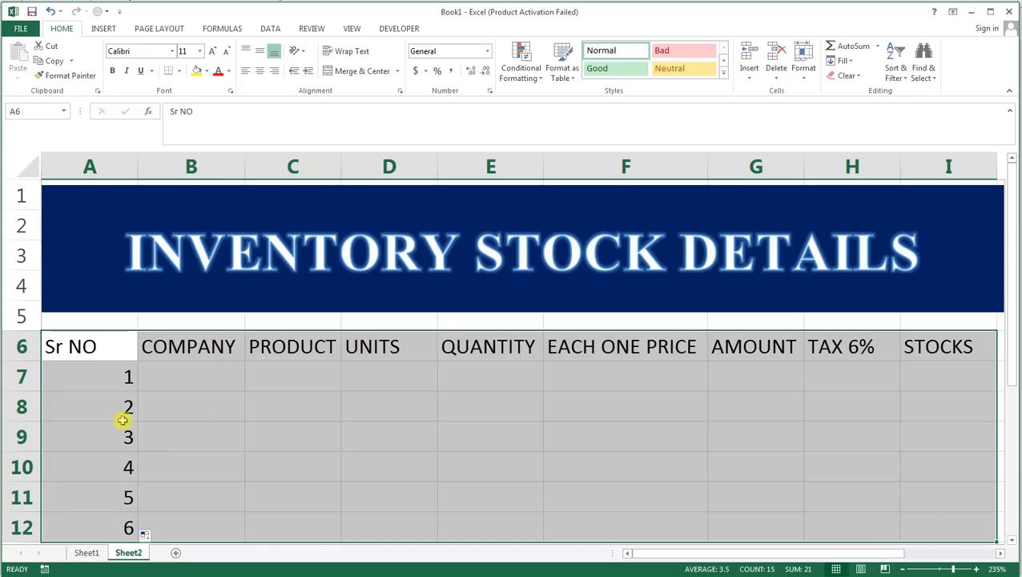
{"action": "left_click", "coordinate": [260, 70]}
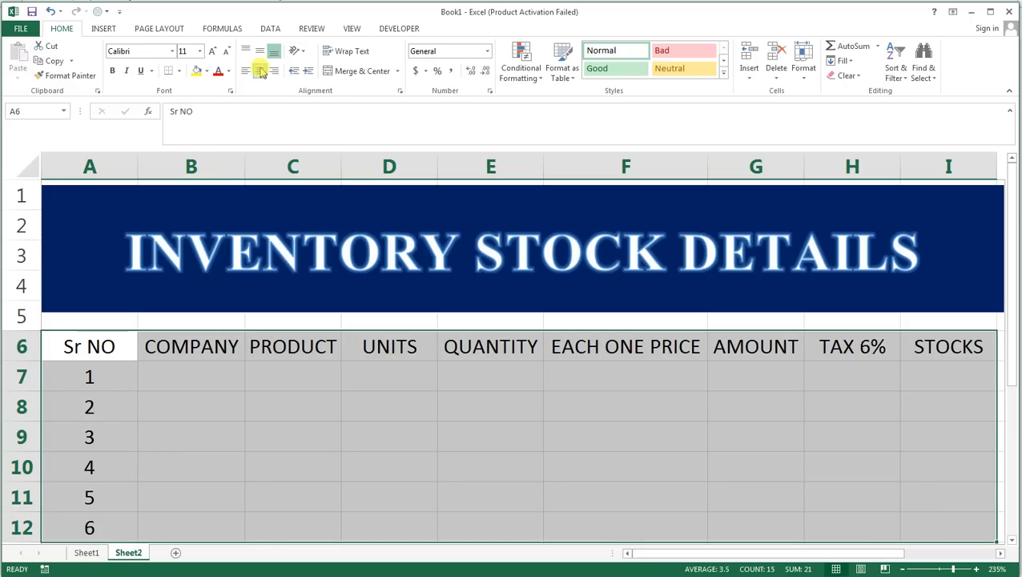
{"action": "left_click", "coordinate": [262, 52]}
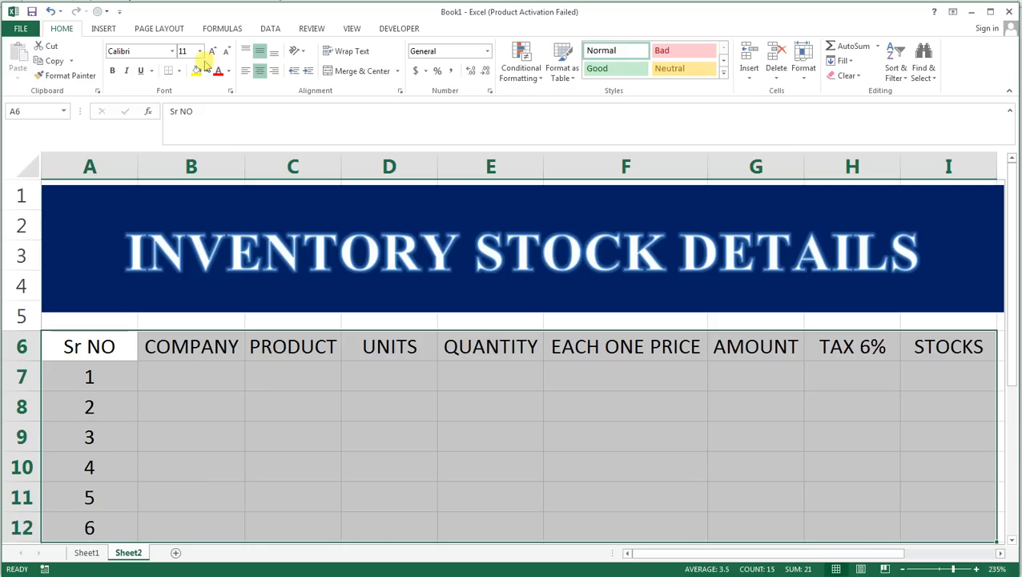
{"action": "left_click", "coordinate": [179, 72]}
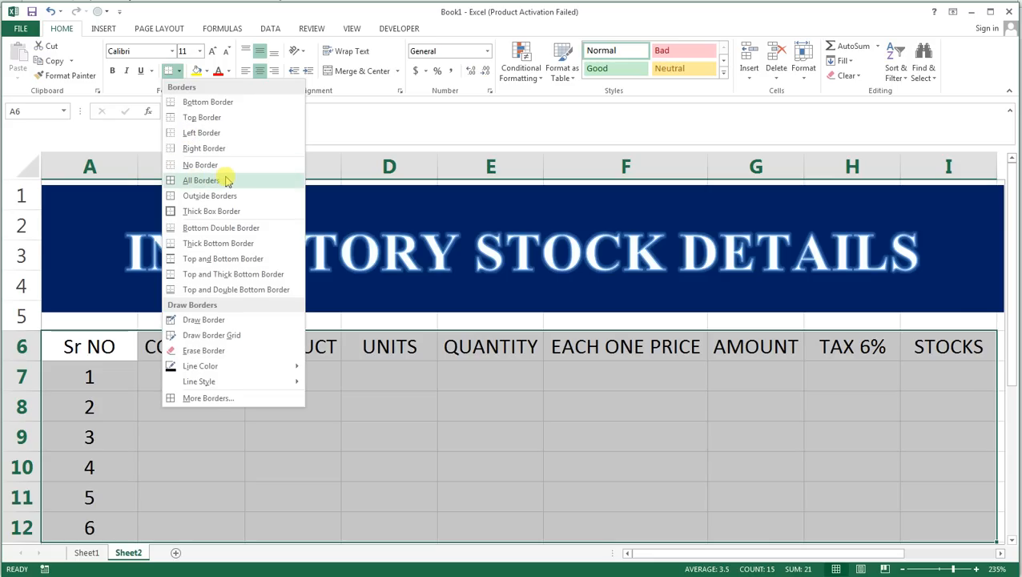
{"action": "left_click", "coordinate": [228, 181]}
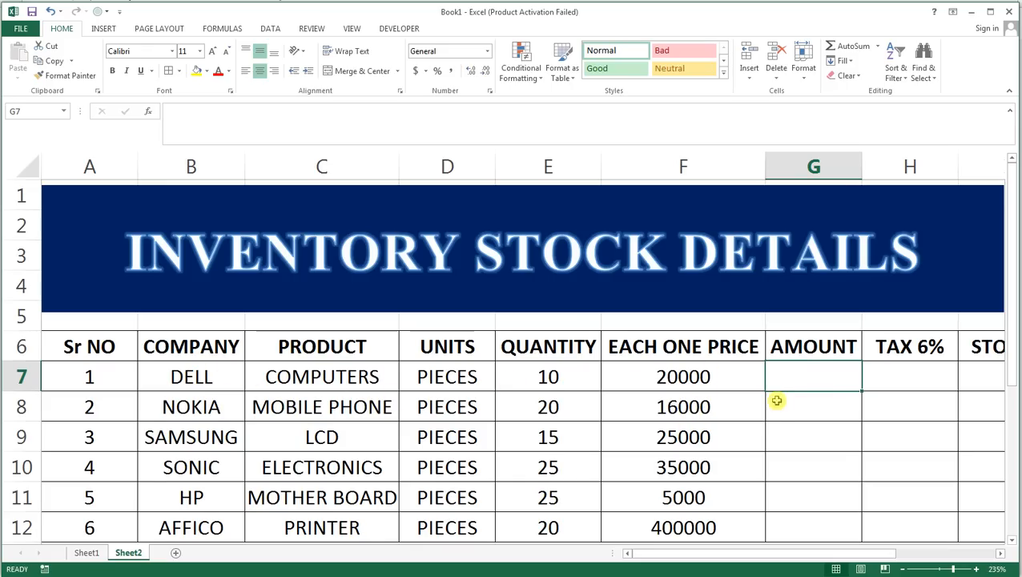
Review the company, product, units, quantity and price entries in rows 7 to 12, column by column.
{"action": "left_click_drag", "start_coordinate": [226, 377], "coordinate": [221, 523]}
{"action": "left_click_drag", "start_coordinate": [321, 375], "coordinate": [321, 522]}
{"action": "left_click_drag", "start_coordinate": [460, 375], "coordinate": [481, 525]}
{"action": "left_click", "coordinate": [571, 373]}
{"action": "left_click_drag", "start_coordinate": [569, 399], "coordinate": [565, 521]}
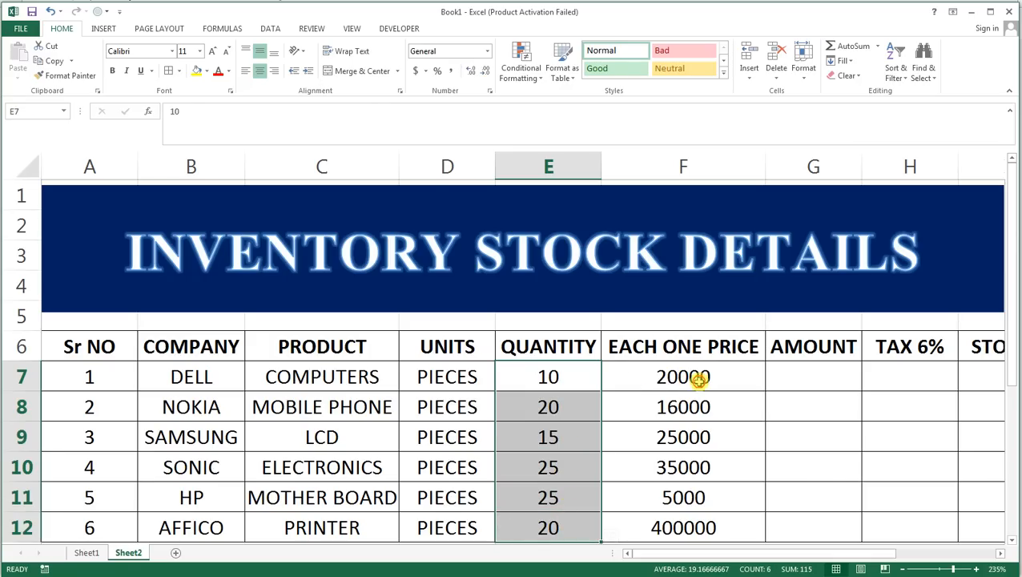
{"action": "left_click_drag", "start_coordinate": [698, 377], "coordinate": [698, 510]}
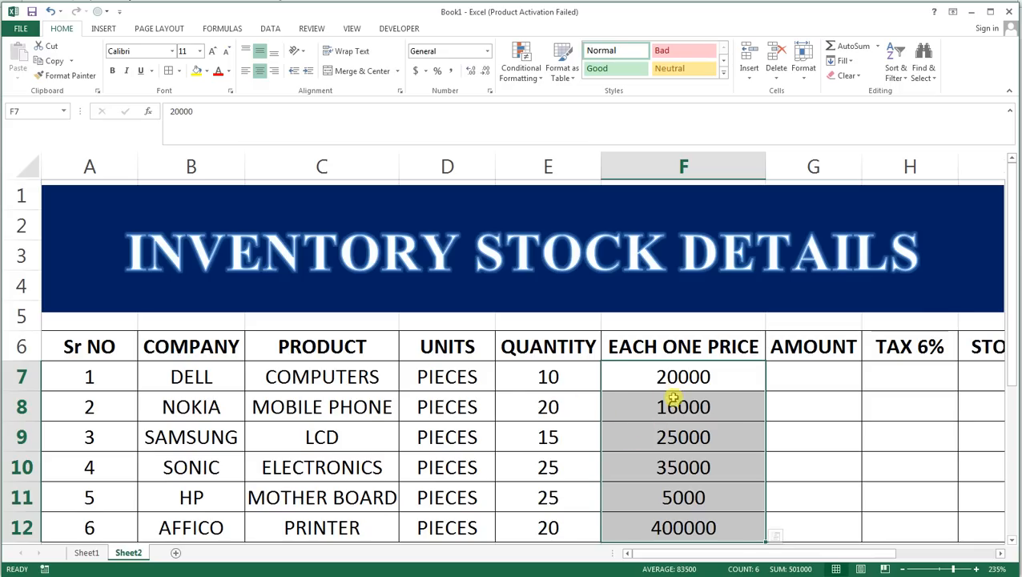
Calculate the AMOUNT column by entering =F7*E7 in G7 and filling the formula down to G12.
{"action": "left_click", "coordinate": [843, 379]}
{"action": "type", "text": "="}
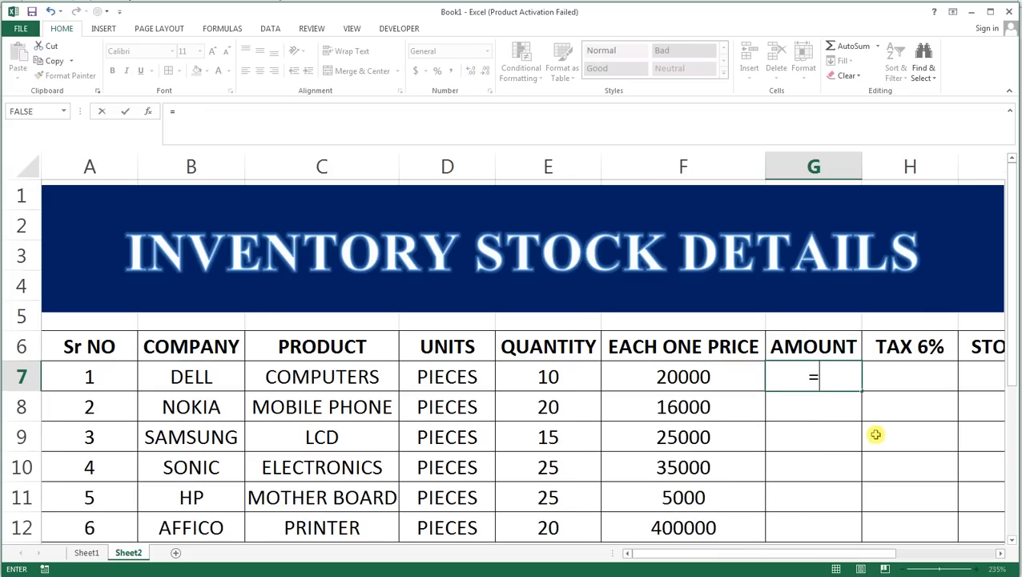
{"action": "key", "text": "Left"}
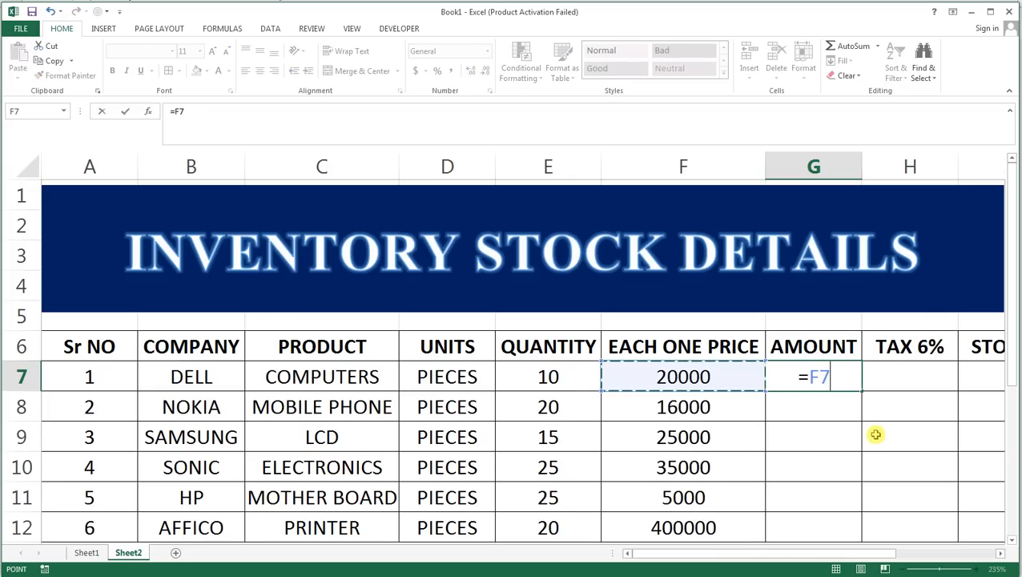
{"action": "type", "text": "*"}
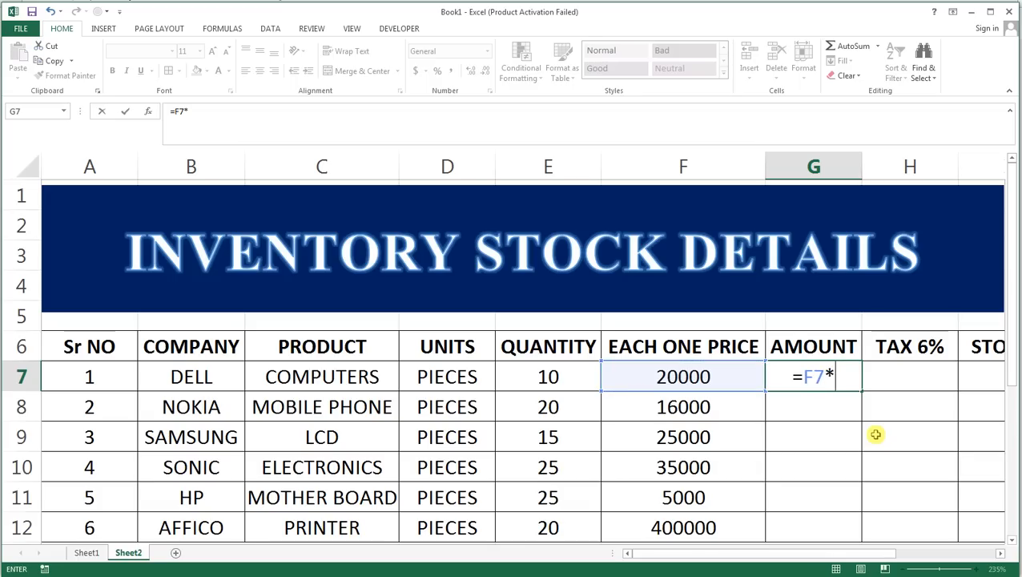
{"action": "key", "text": "Left"}
{"action": "key", "text": "Left"}
{"action": "key", "text": "Return"}
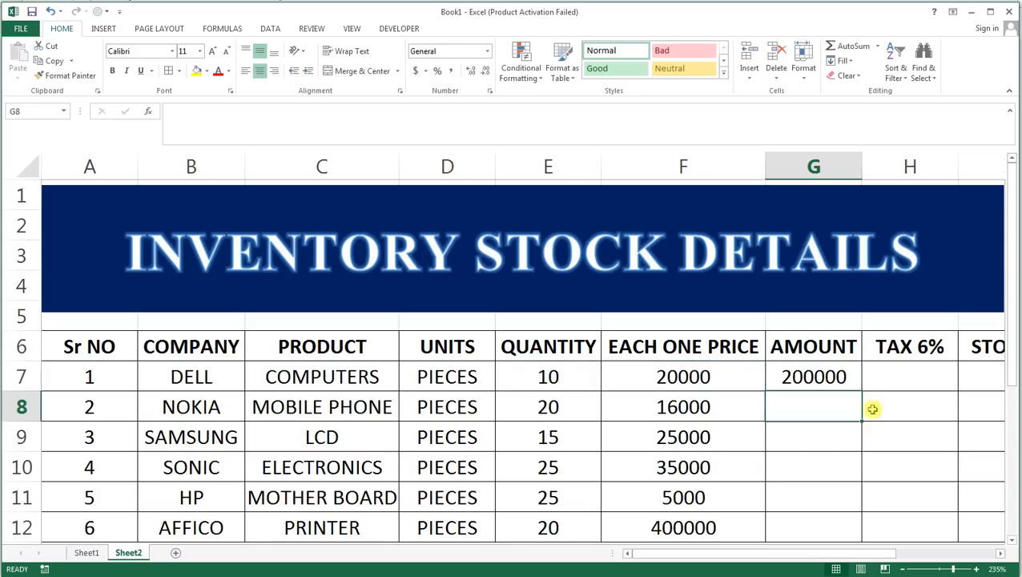
{"action": "left_click", "coordinate": [851, 383]}
{"action": "left_click_drag", "start_coordinate": [858, 387], "coordinate": [852, 537]}
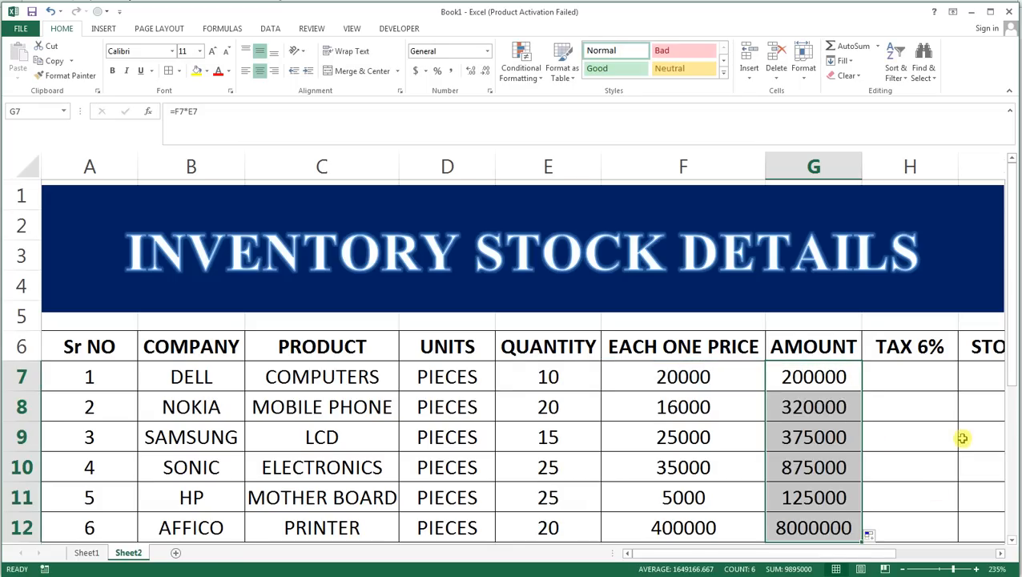
Calculate the TAX 6% column by entering =G7*6% in H7 and filling the formula down to H12.
{"action": "left_click", "coordinate": [931, 376]}
{"action": "type", "text": "="}
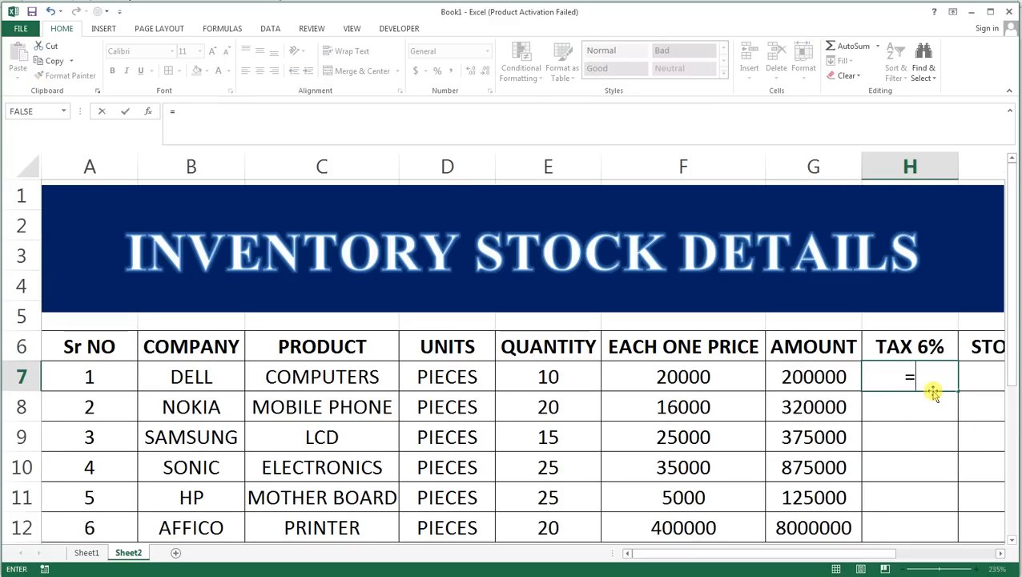
{"action": "key", "text": "Left"}
{"action": "type", "text": "*"}
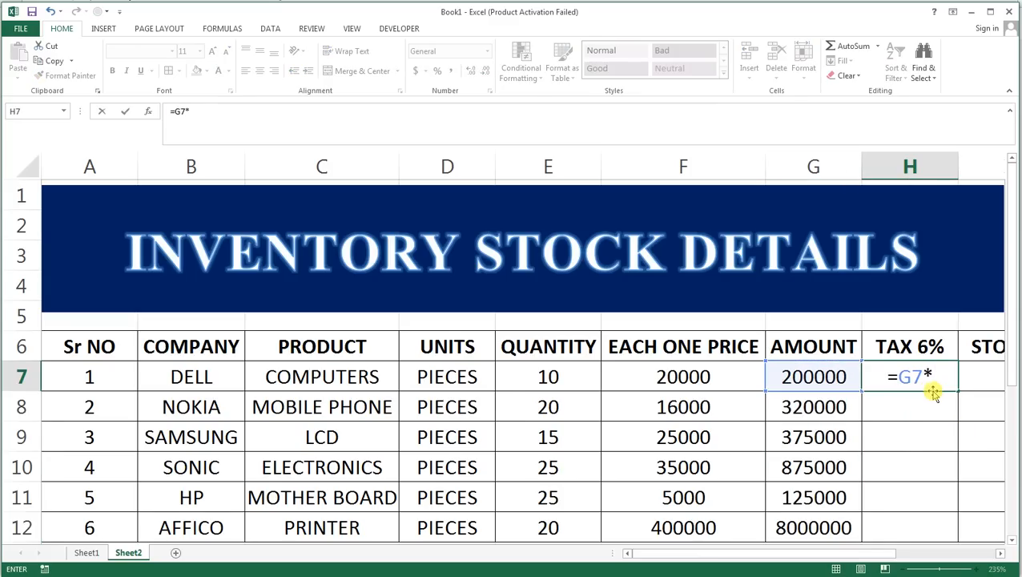
{"action": "type", "text": "6%"}
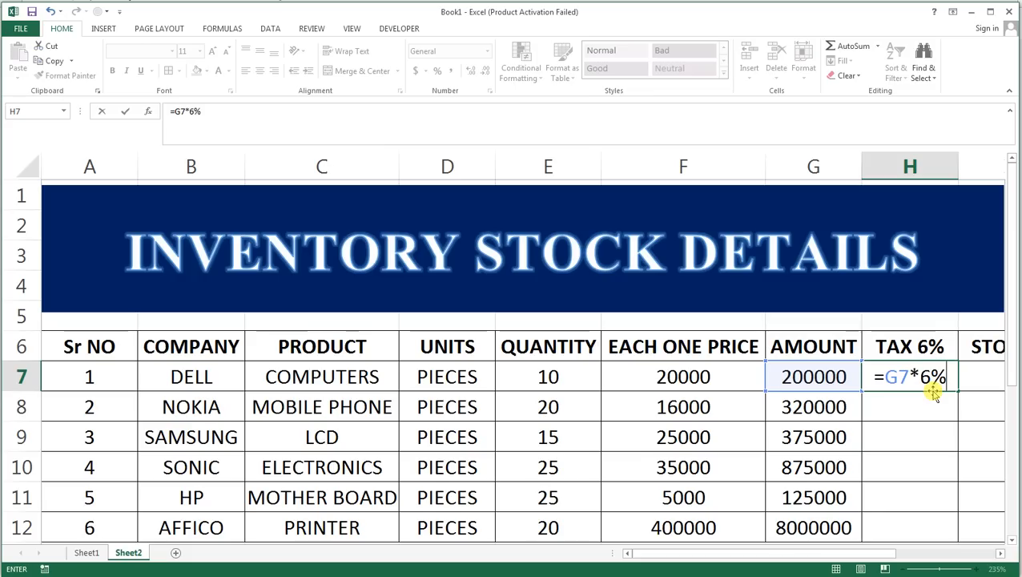
{"action": "key", "text": "Return"}
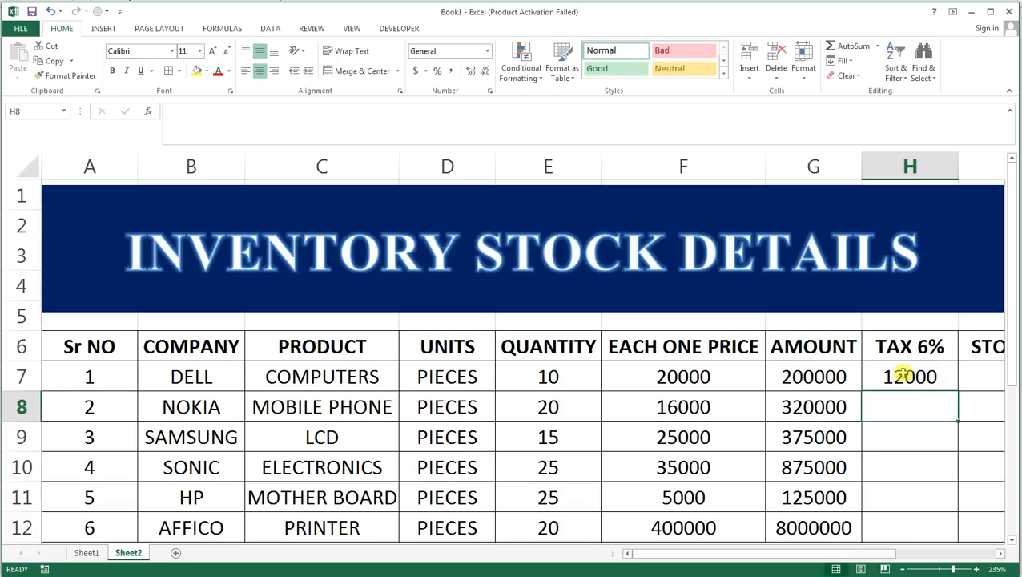
{"action": "left_click", "coordinate": [903, 377]}
{"action": "left_click_drag", "start_coordinate": [957, 391], "coordinate": [935, 538]}
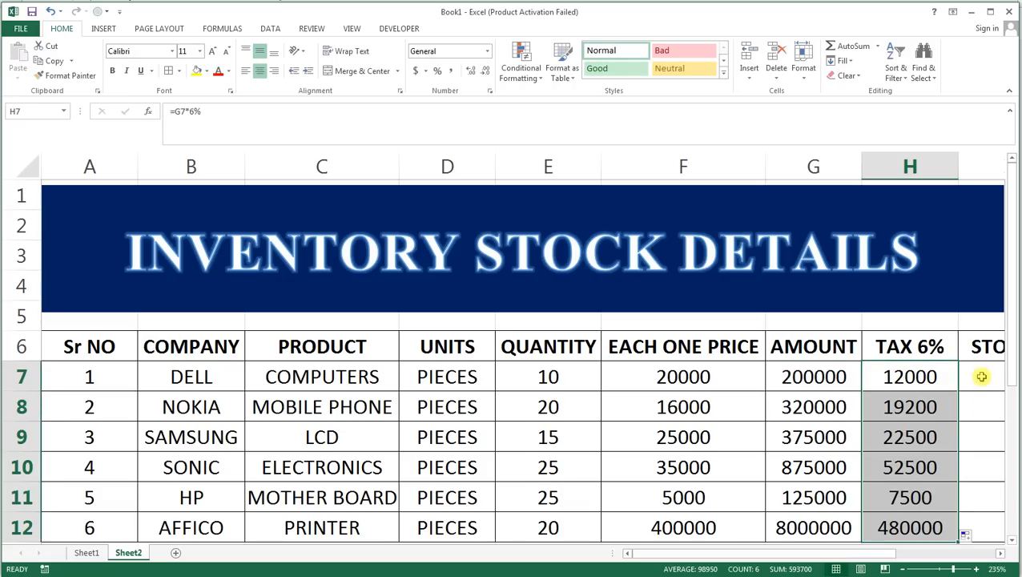
Calculate the STOCKS column by entering =G7+H7 in I7 and filling the formula down to I12.
{"action": "left_click", "coordinate": [982, 376]}
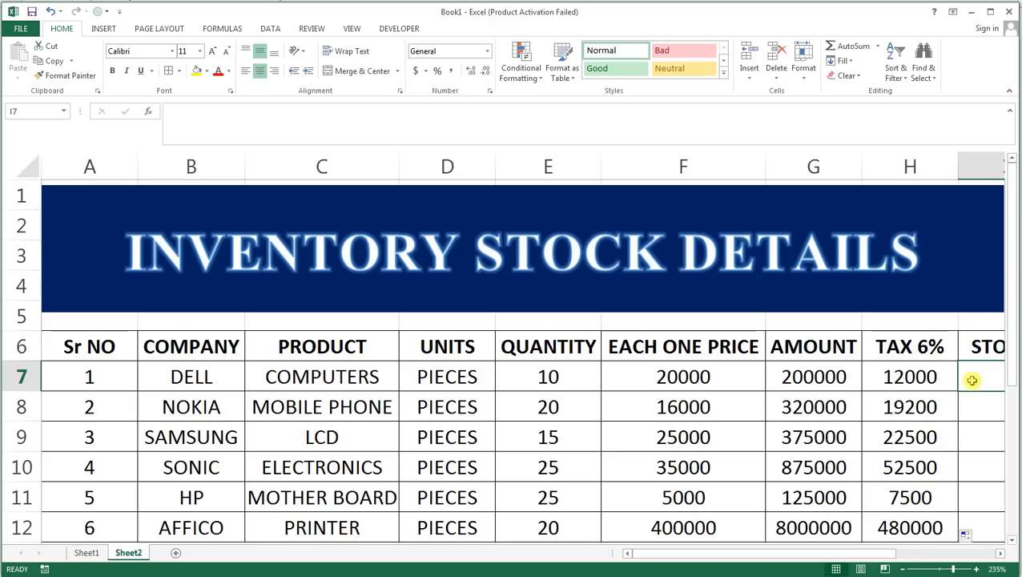
{"action": "left_click", "coordinate": [905, 552]}
{"action": "left_click_drag", "start_coordinate": [793, 552], "coordinate": [732, 553]}
{"action": "type", "text": "="}
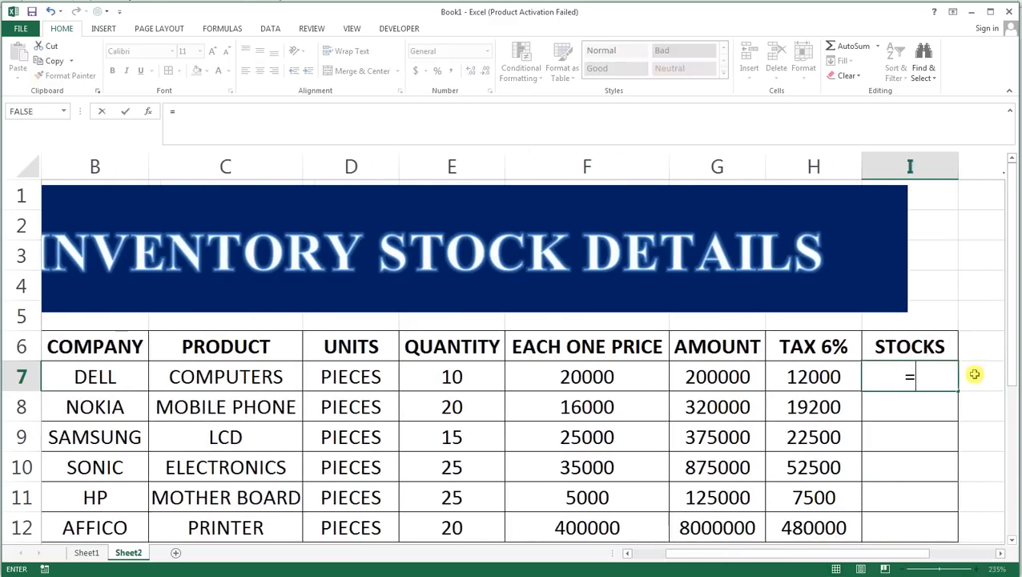
{"action": "key", "text": "Left"}
{"action": "key", "text": "Left"}
{"action": "type", "text": "+"}
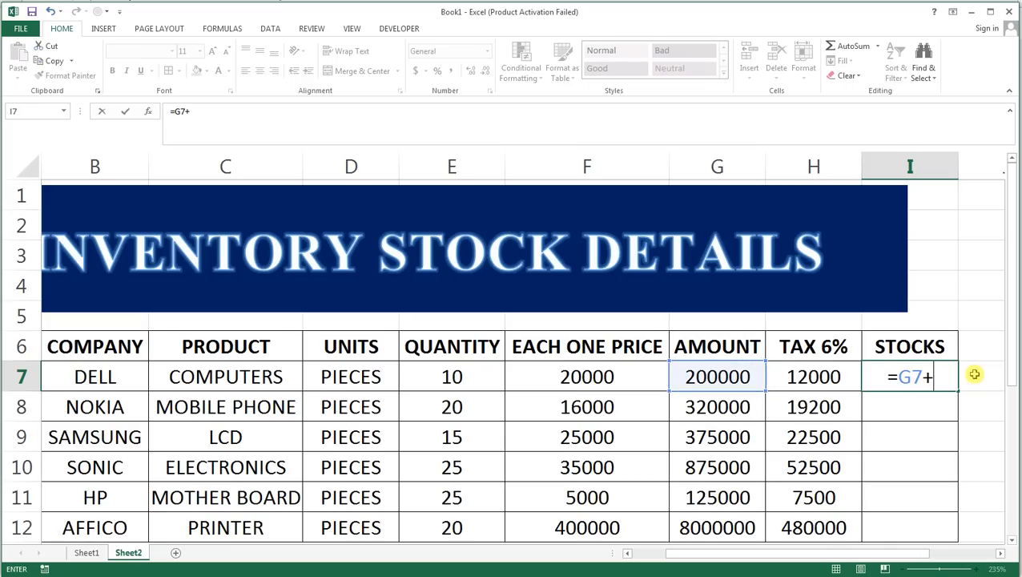
{"action": "key", "text": "Left"}
{"action": "key", "text": "Return"}
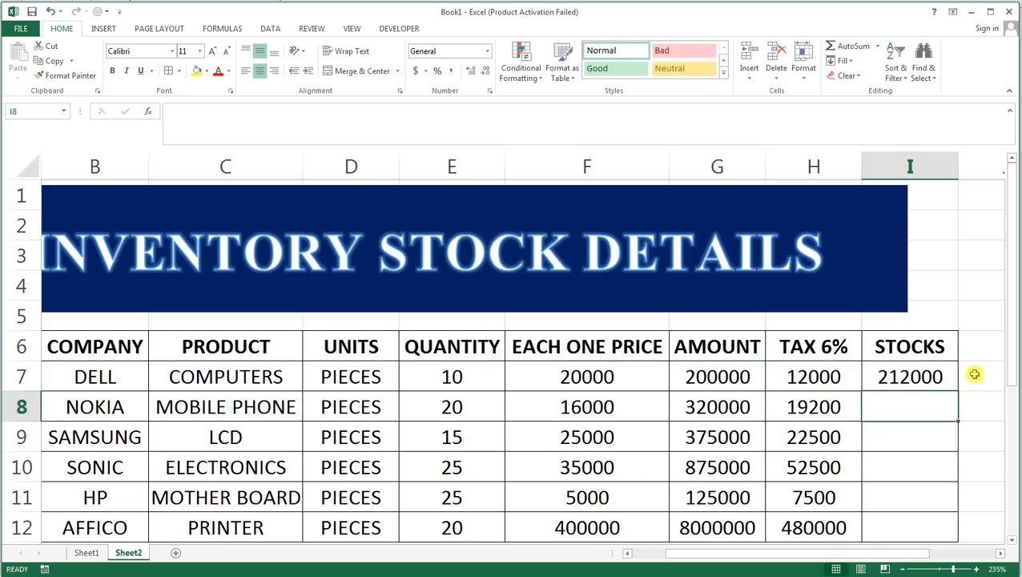
{"action": "left_click", "coordinate": [947, 383]}
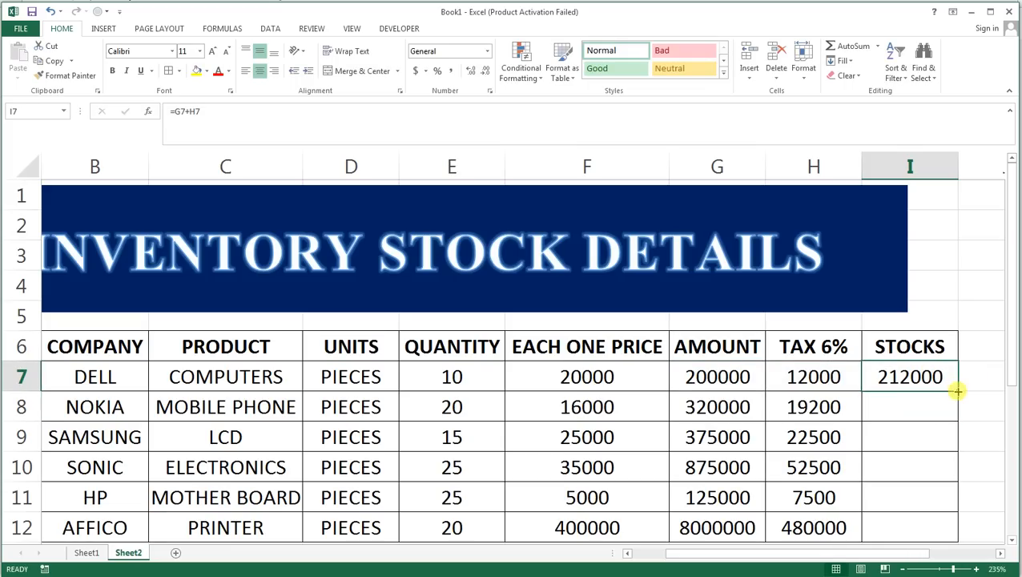
{"action": "left_click_drag", "start_coordinate": [958, 390], "coordinate": [938, 529]}
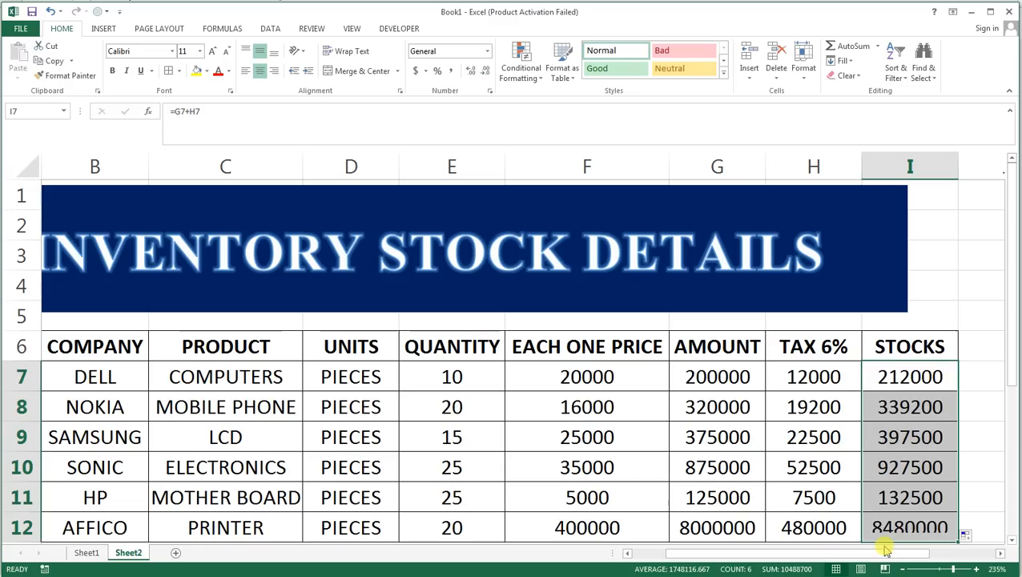
Widen the title banner rectangle so its edge lines up with the end of column I.
{"action": "mouse_move", "coordinate": [884, 552]}
{"action": "left_mouse_down"}
{"action": "mouse_move", "coordinate": [851, 559]}
{"action": "mouse_move", "coordinate": [880, 554]}
{"action": "left_mouse_up"}
{"action": "left_click", "coordinate": [910, 253]}
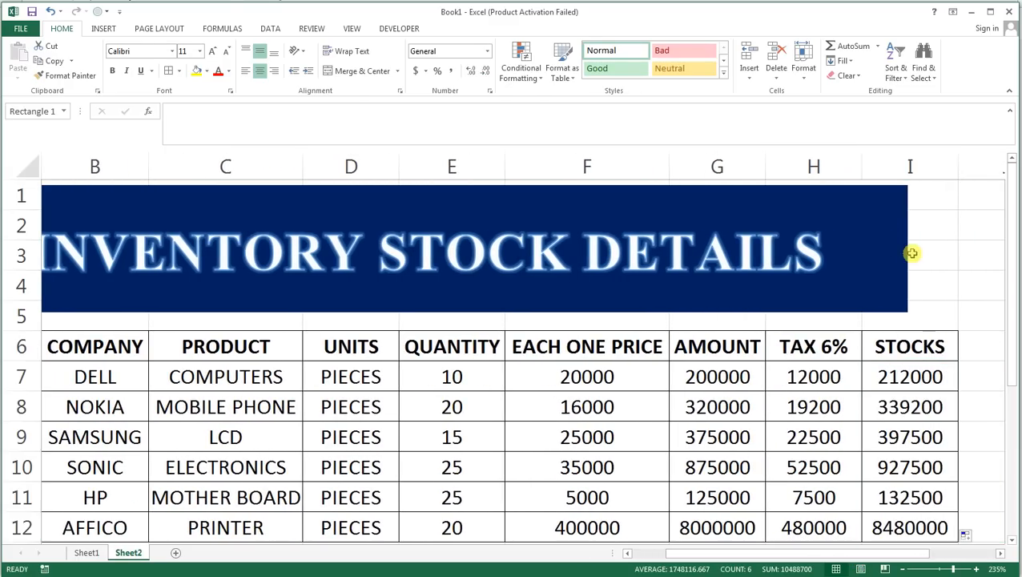
{"action": "left_click_drag", "start_coordinate": [907, 250], "coordinate": [961, 256]}
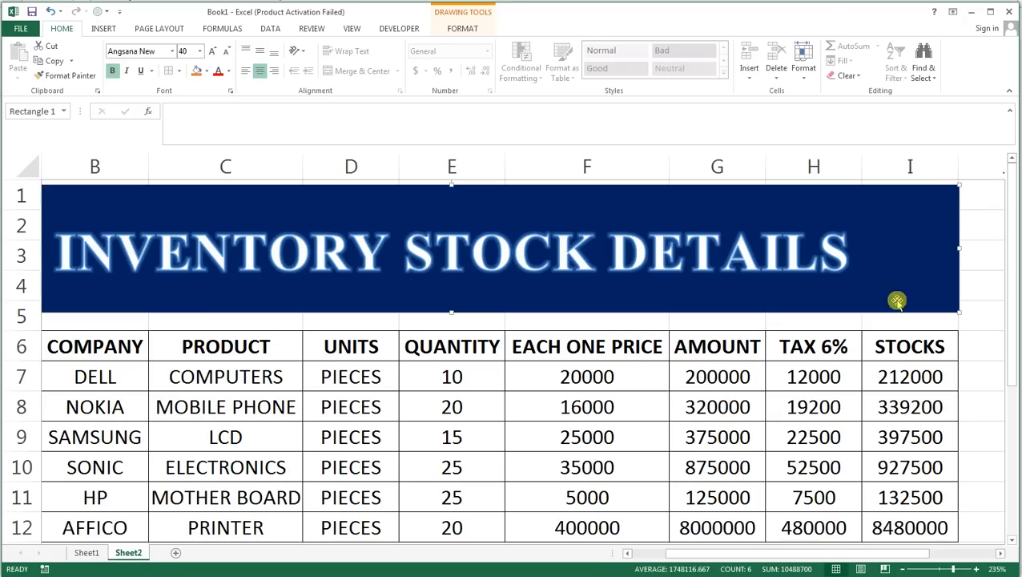
Format the AMOUNT, TAX 6% and STOCKS values in G7:I12 with Comma Style and no decimal places.
{"action": "left_click_drag", "start_coordinate": [731, 376], "coordinate": [881, 512]}
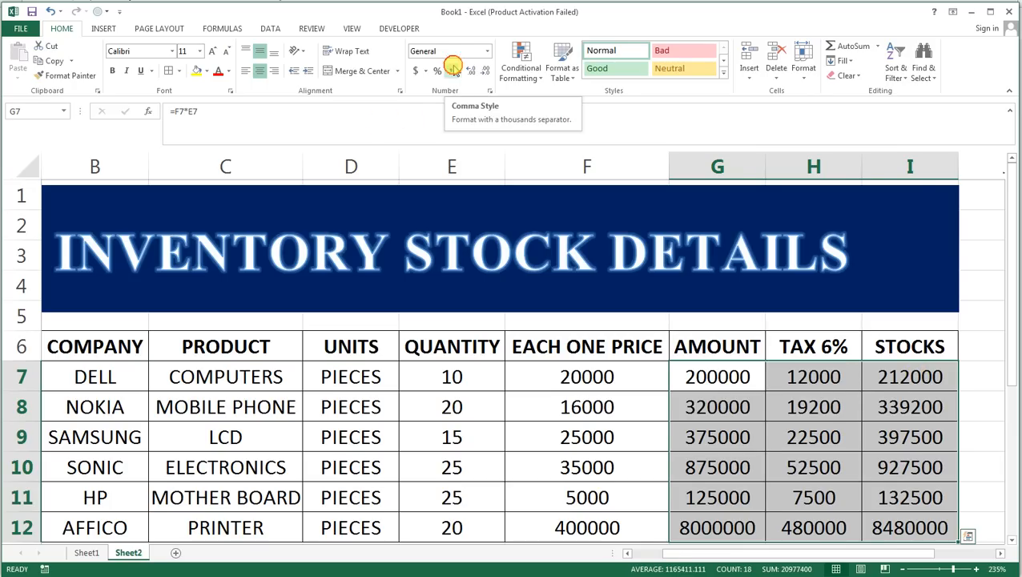
{"action": "left_click", "coordinate": [453, 69]}
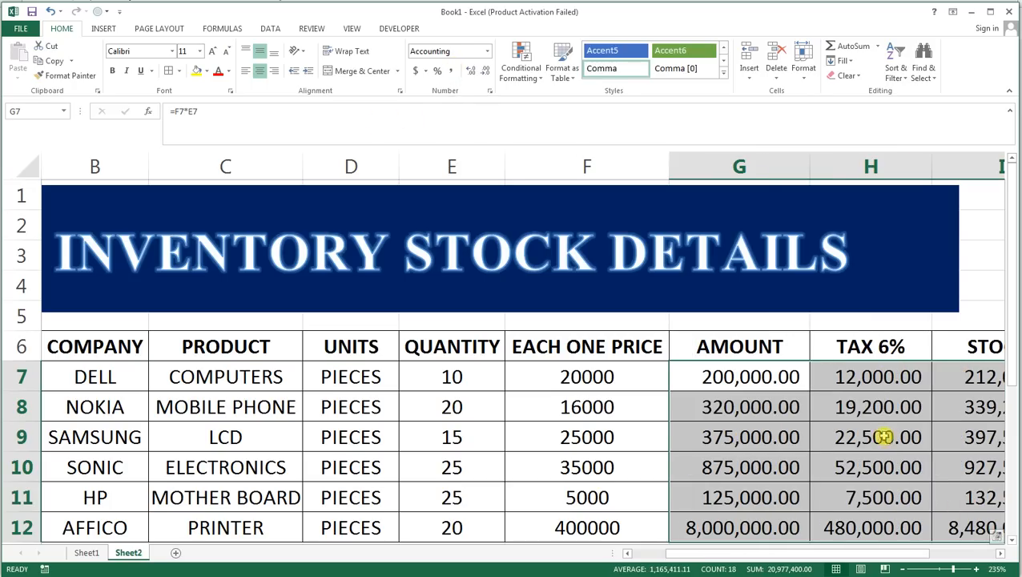
{"action": "left_click", "coordinate": [487, 74]}
{"action": "left_click", "coordinate": [487, 73]}
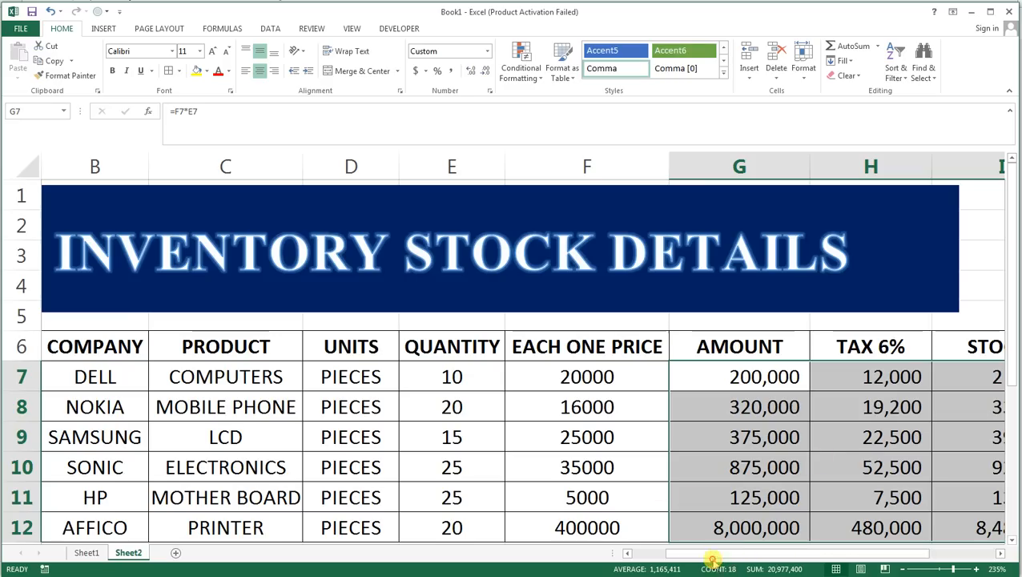
Stretch the title banner again to match the end of the widened STOCKS column.
{"action": "left_click", "coordinate": [965, 243]}
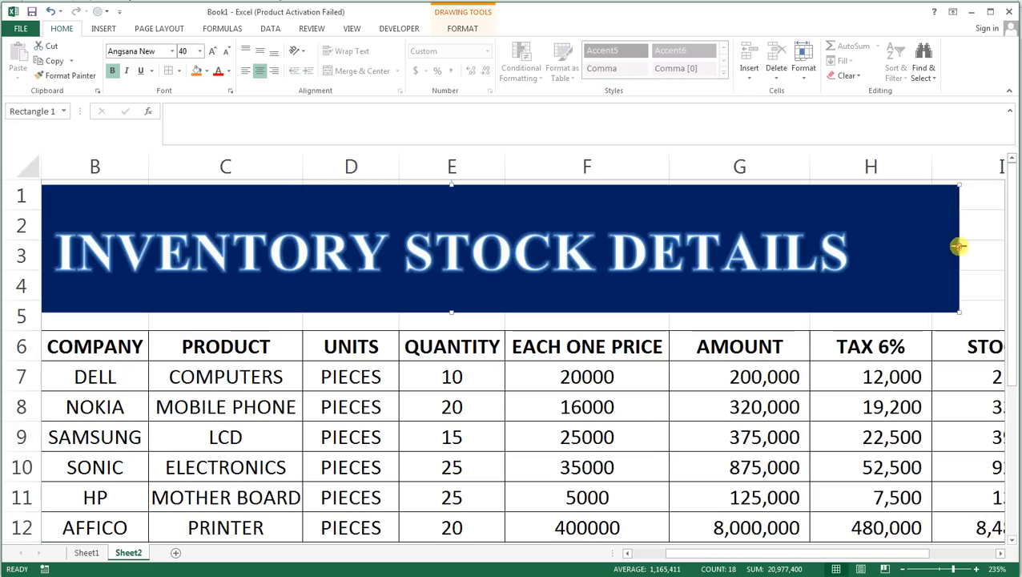
{"action": "left_click_drag", "start_coordinate": [959, 247], "coordinate": [811, 246]}
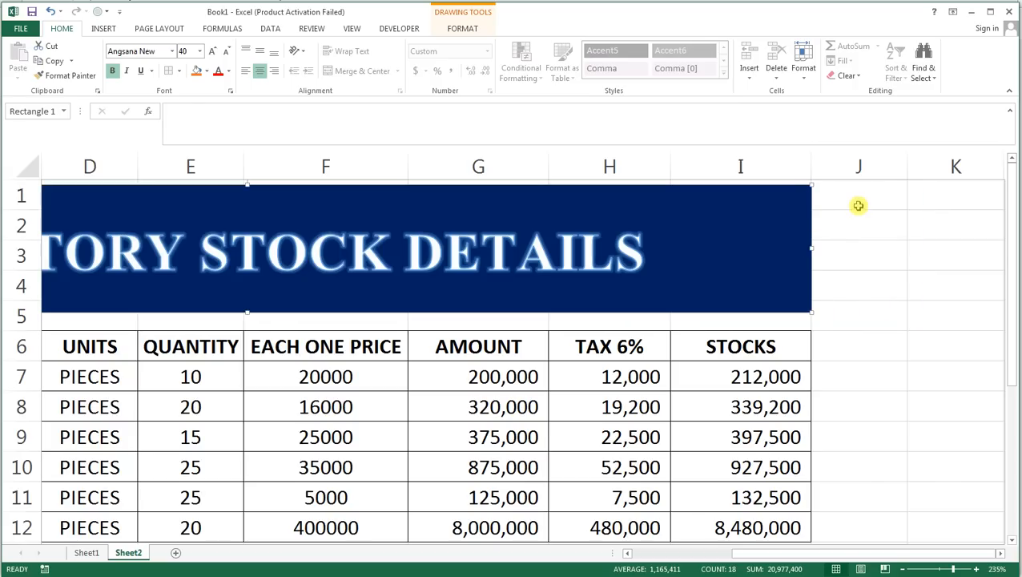
Select the range A1:I12 and zoom the sheet to fit the selection.
{"action": "left_click", "coordinate": [719, 317]}
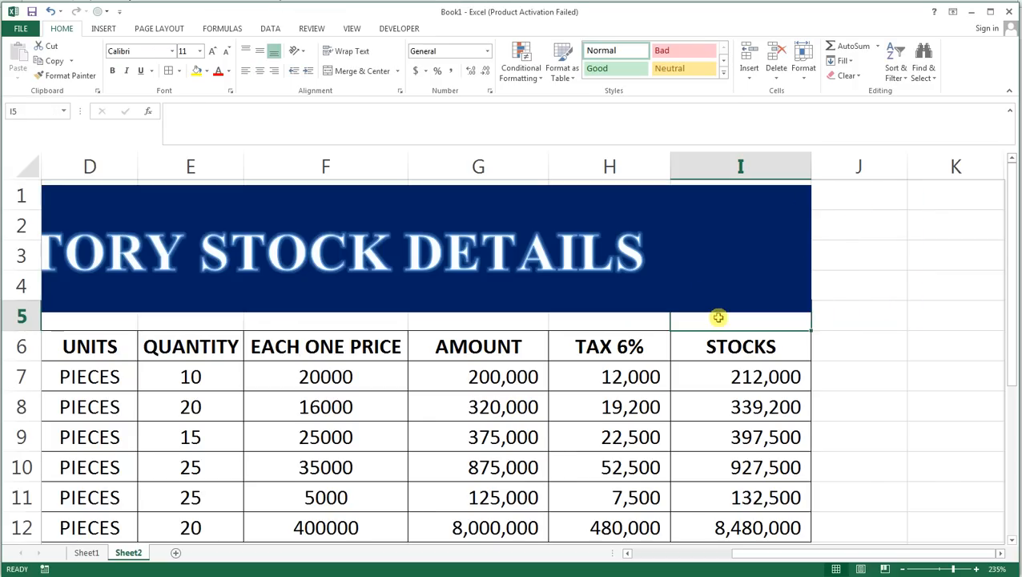
{"action": "key", "text": "Up"}
{"action": "key", "text": "Up"}
{"action": "key", "text": "Up"}
{"action": "key", "text": "Up"}
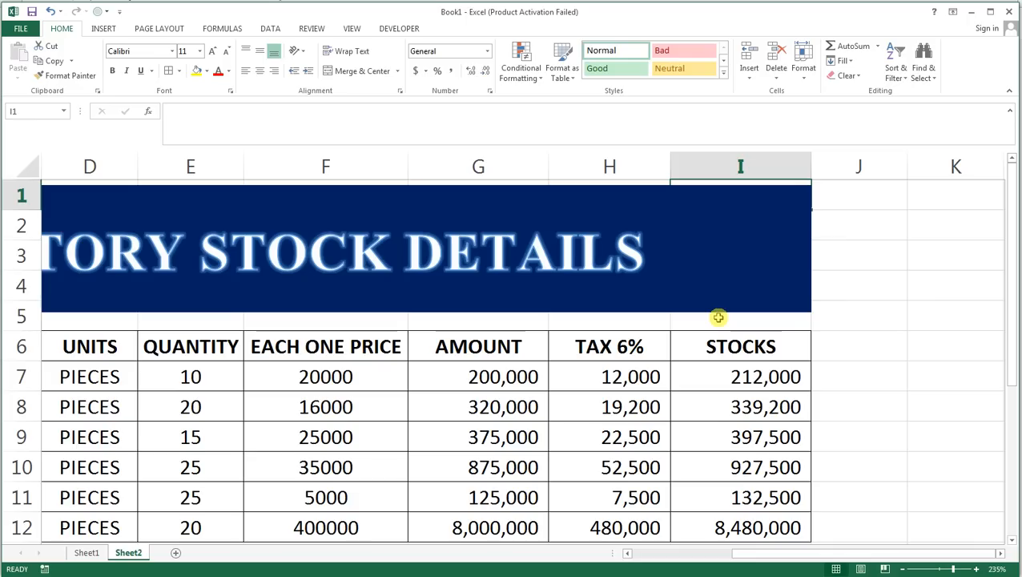
{"action": "key", "text": "shift+Down"}
{"action": "key", "text": "shift+Down"}
{"action": "key", "text": "shift+Down"}
{"action": "key", "text": "shift+Down"}
{"action": "key", "text": "shift+Down"}
{"action": "key", "text": "ctrl+shift+Down"}
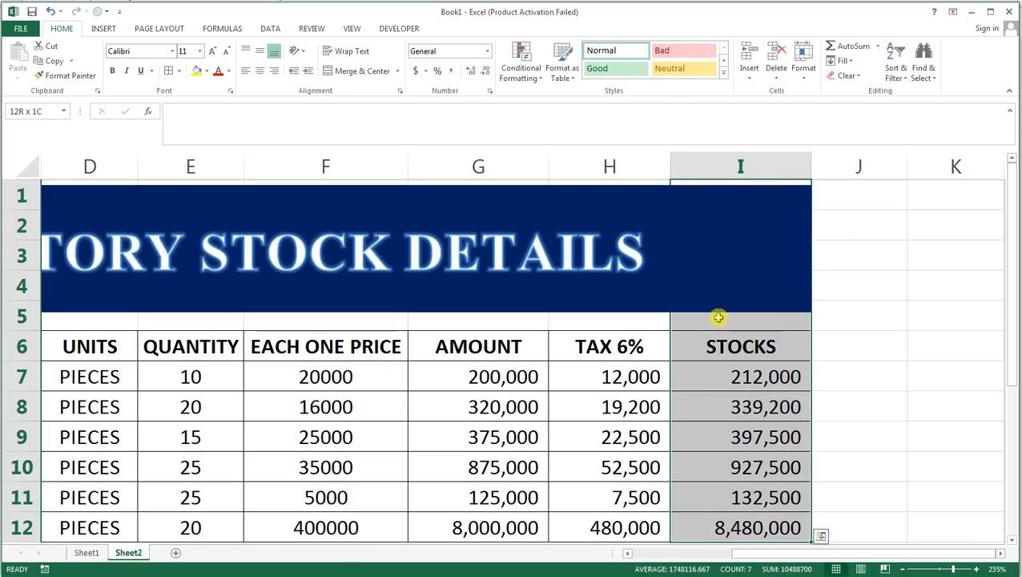
{"action": "key", "text": "ctrl+shift+Left"}
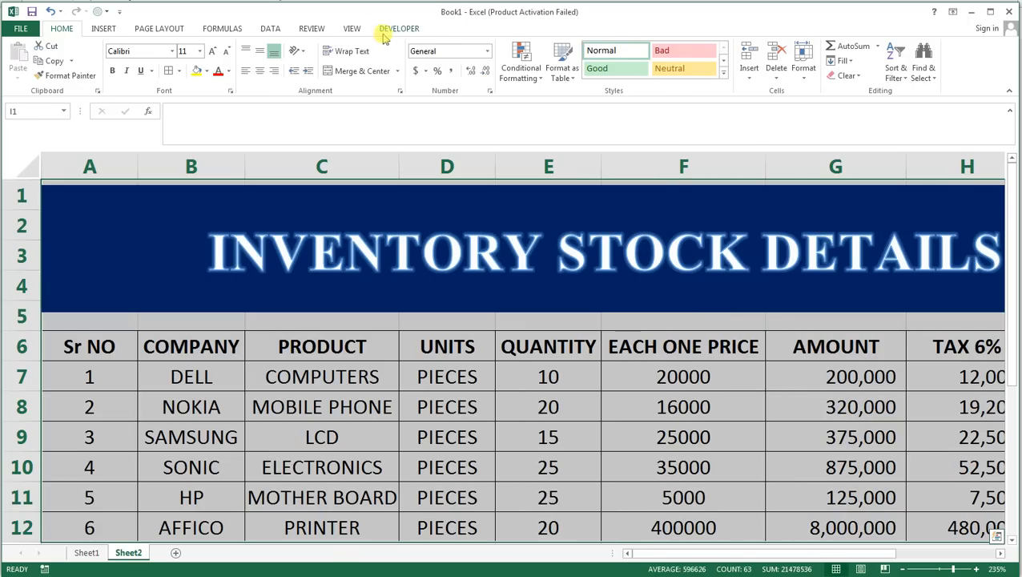
{"action": "left_click", "coordinate": [357, 28]}
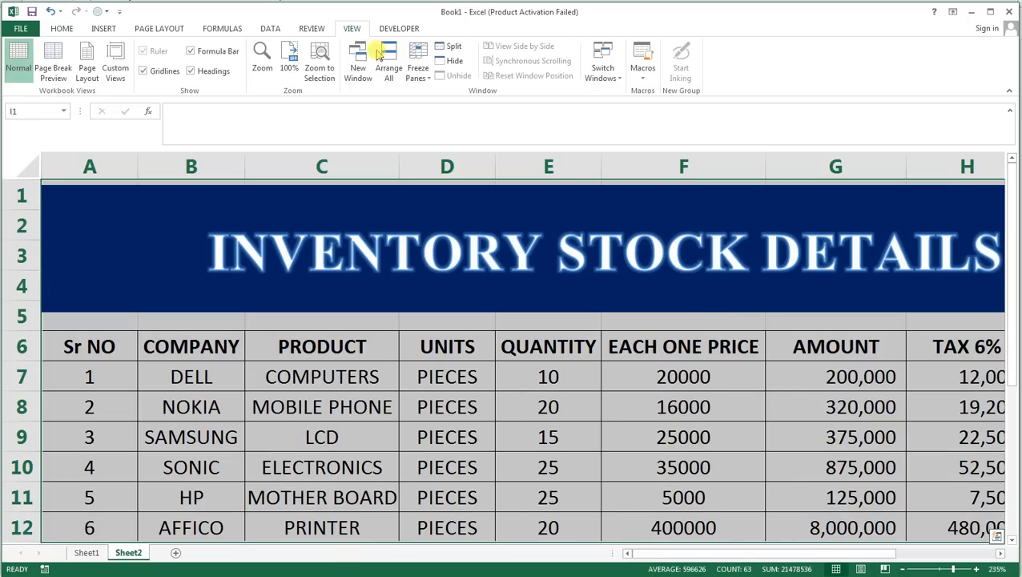
{"action": "left_click", "coordinate": [318, 71]}
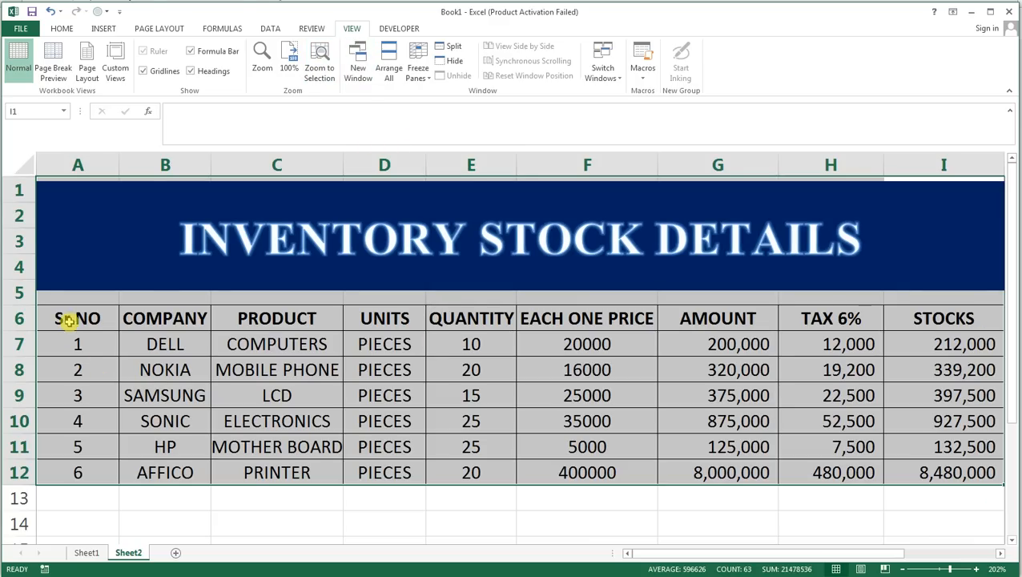
{"action": "left_click_drag", "start_coordinate": [73, 322], "coordinate": [972, 473]}
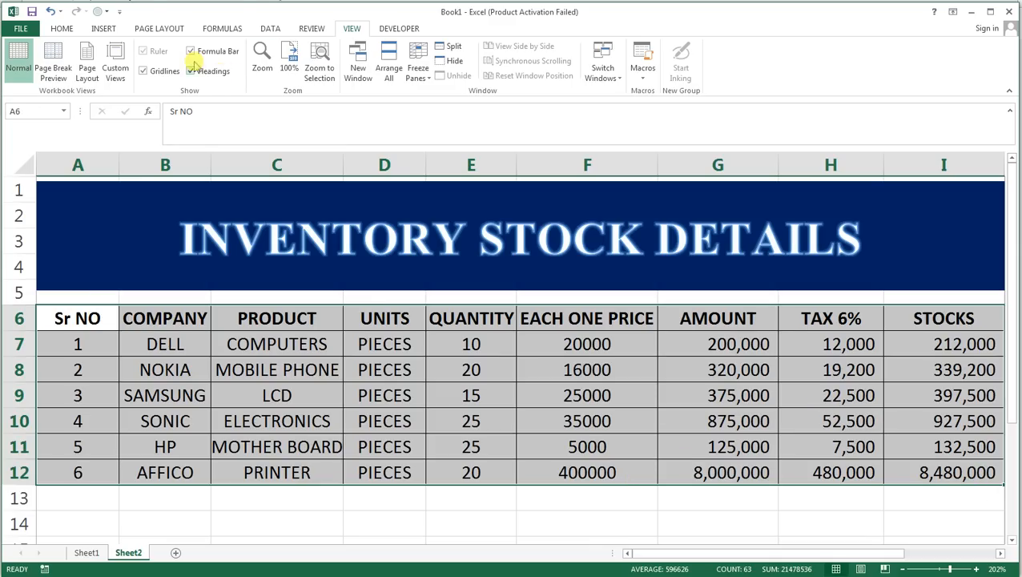
{"action": "left_click", "coordinate": [64, 28]}
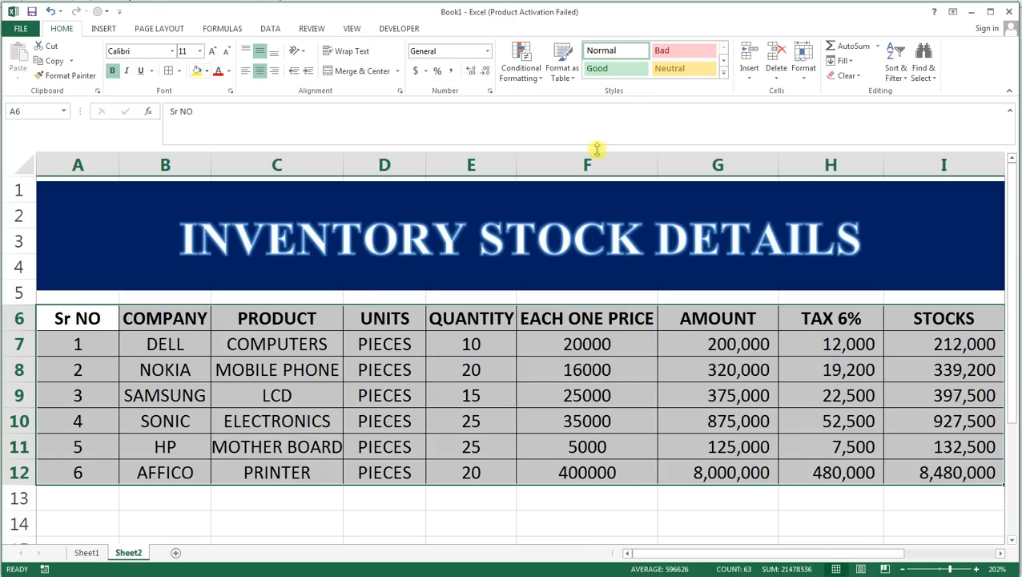
{"action": "left_click", "coordinate": [725, 74]}
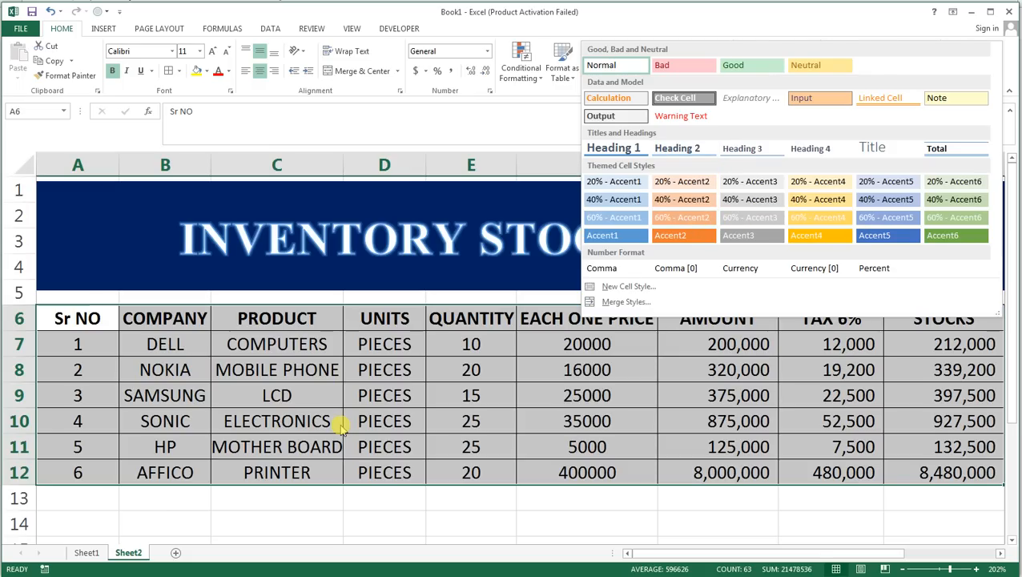
{"action": "left_click", "coordinate": [285, 420]}
{"action": "left_click_drag", "start_coordinate": [80, 343], "coordinate": [322, 473]}
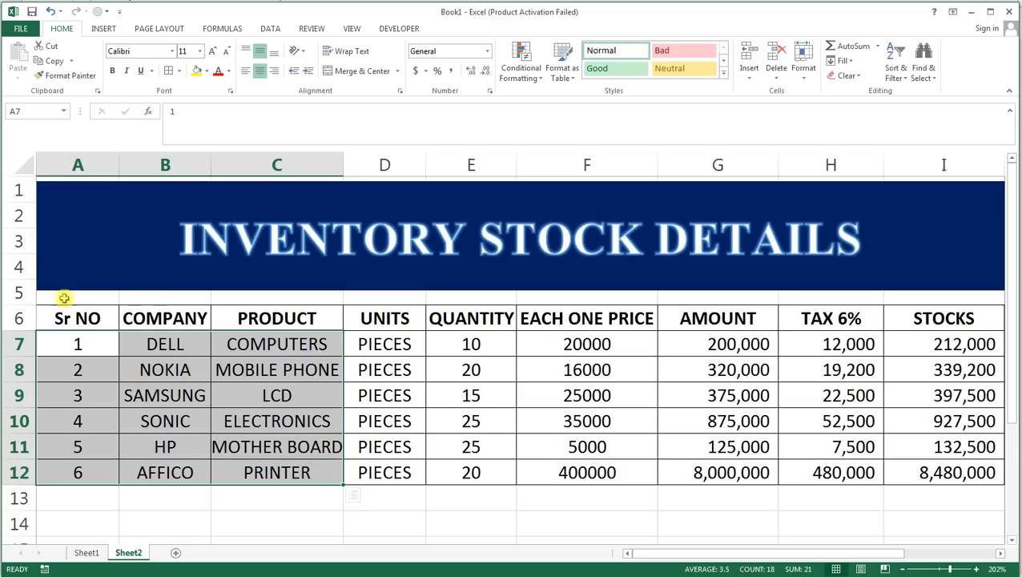
{"action": "left_click_drag", "start_coordinate": [80, 321], "coordinate": [895, 478]}
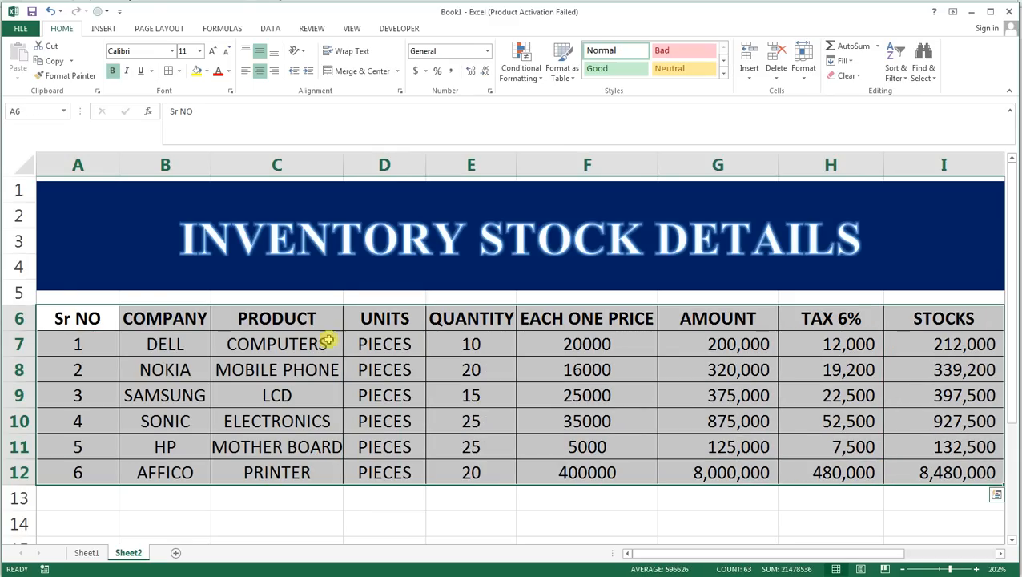
Fill the header row A6:I6 with yellow and set its font to Angsana New, size 12.
{"action": "left_click_drag", "start_coordinate": [62, 321], "coordinate": [905, 319]}
{"action": "left_click", "coordinate": [197, 71]}
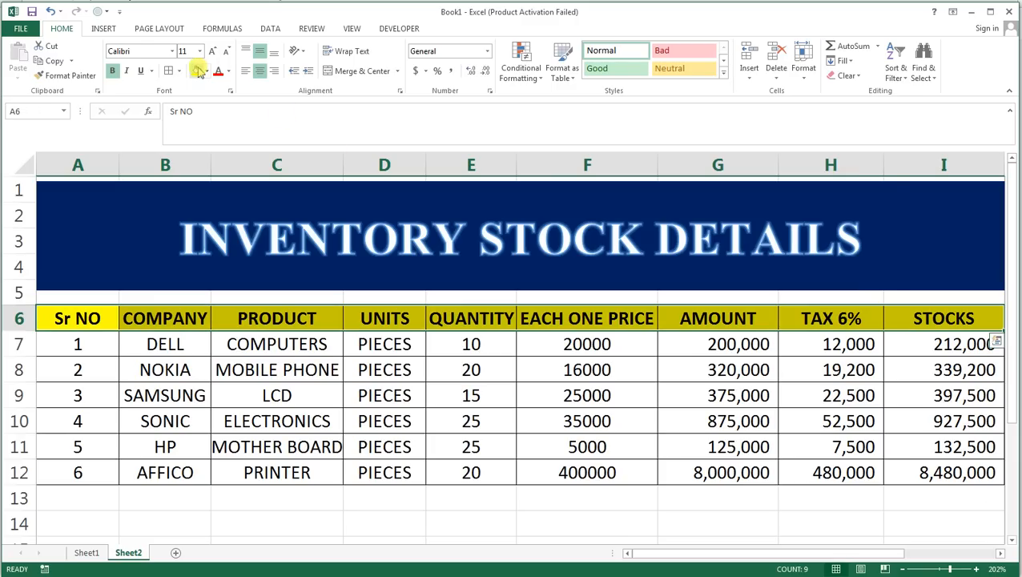
{"action": "left_click", "coordinate": [172, 51]}
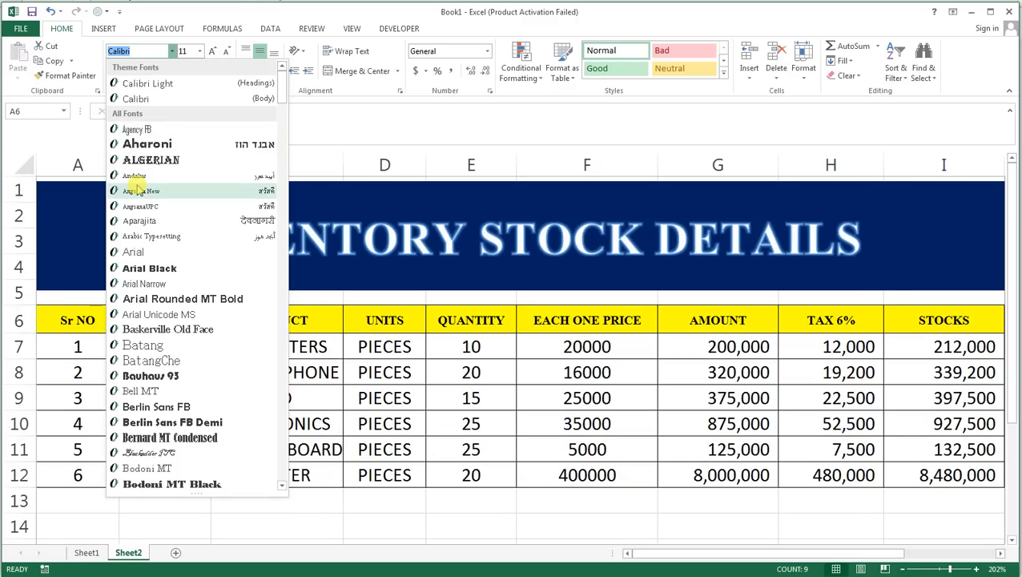
{"action": "left_click", "coordinate": [138, 190]}
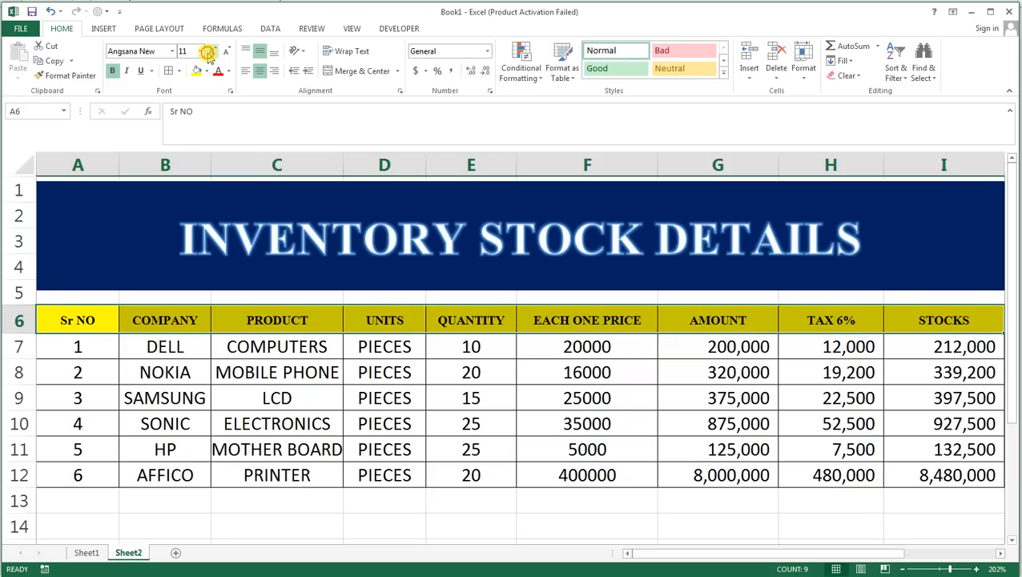
{"action": "left_click", "coordinate": [210, 51]}
Fill cells A7:D12 with dark red from the standard colors and make their text white.
{"action": "left_click_drag", "start_coordinate": [76, 338], "coordinate": [423, 486]}
{"action": "left_click", "coordinate": [206, 71]}
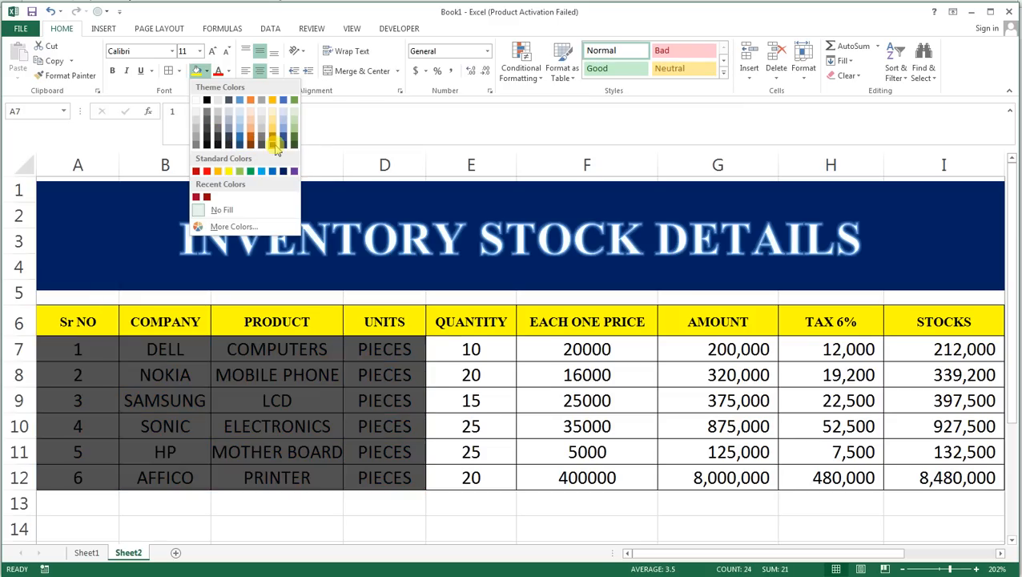
{"action": "left_click", "coordinate": [232, 227]}
{"action": "left_click", "coordinate": [421, 256]}
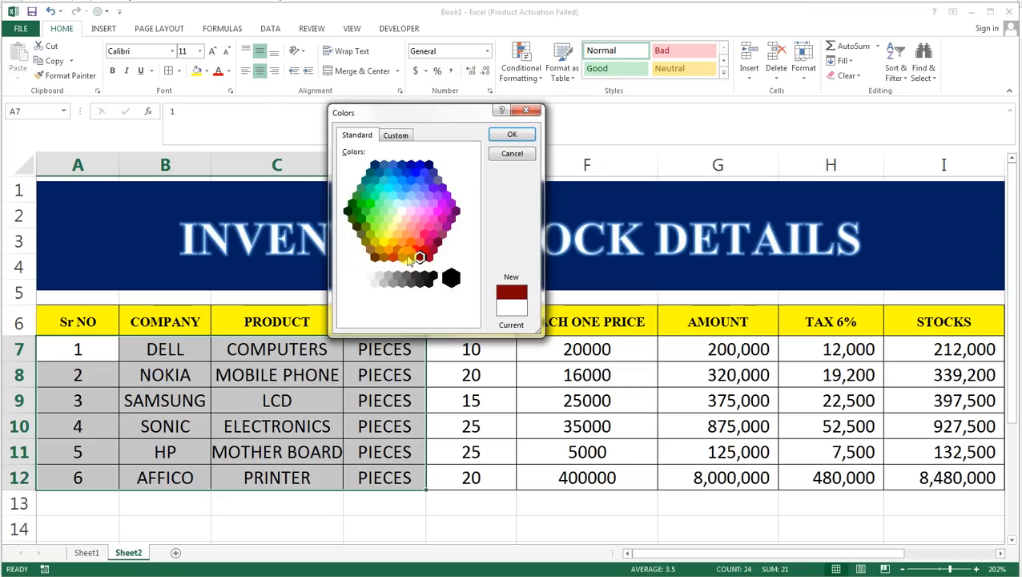
{"action": "left_click", "coordinate": [500, 135]}
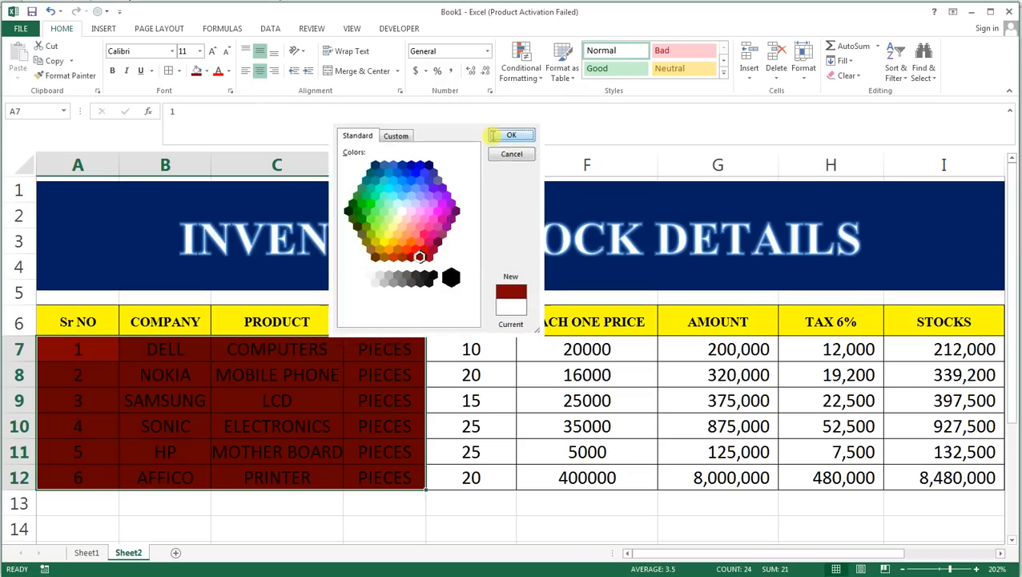
{"action": "left_click", "coordinate": [228, 72]}
{"action": "left_click", "coordinate": [221, 116]}
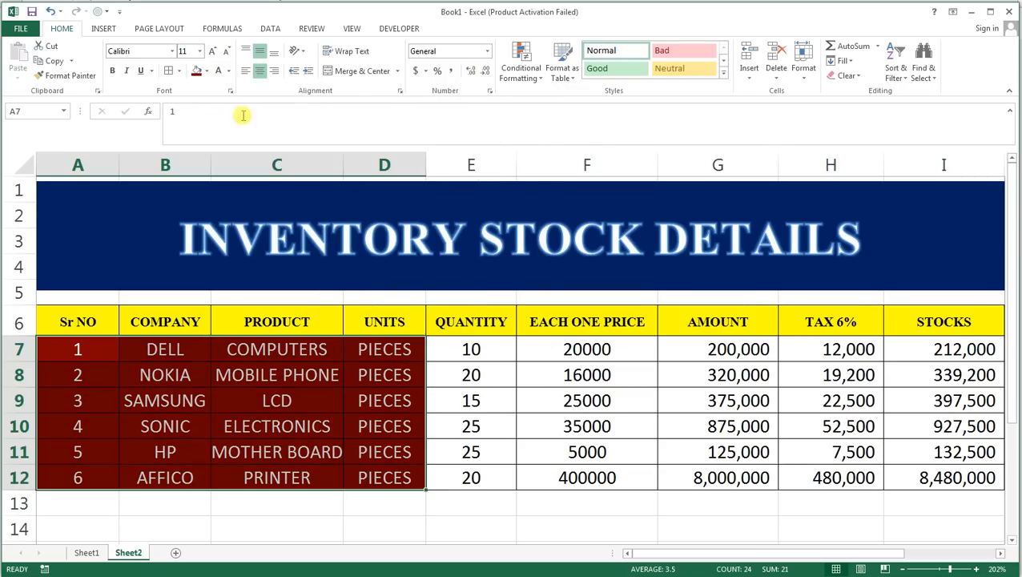
Apply the same dark red fill and white text to cells E7:I12.
{"action": "left_click_drag", "start_coordinate": [433, 349], "coordinate": [887, 474]}
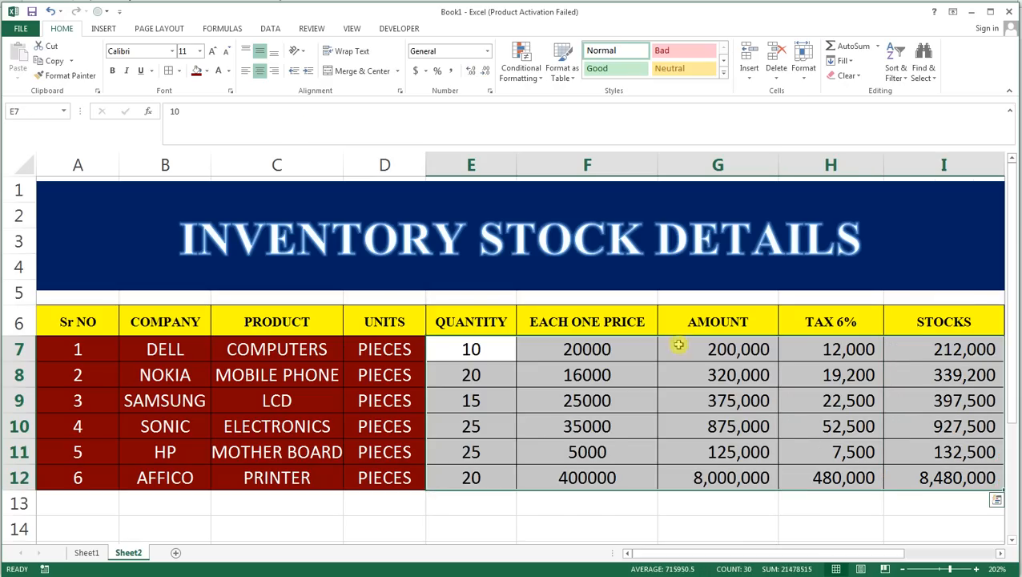
{"action": "left_click", "coordinate": [197, 70]}
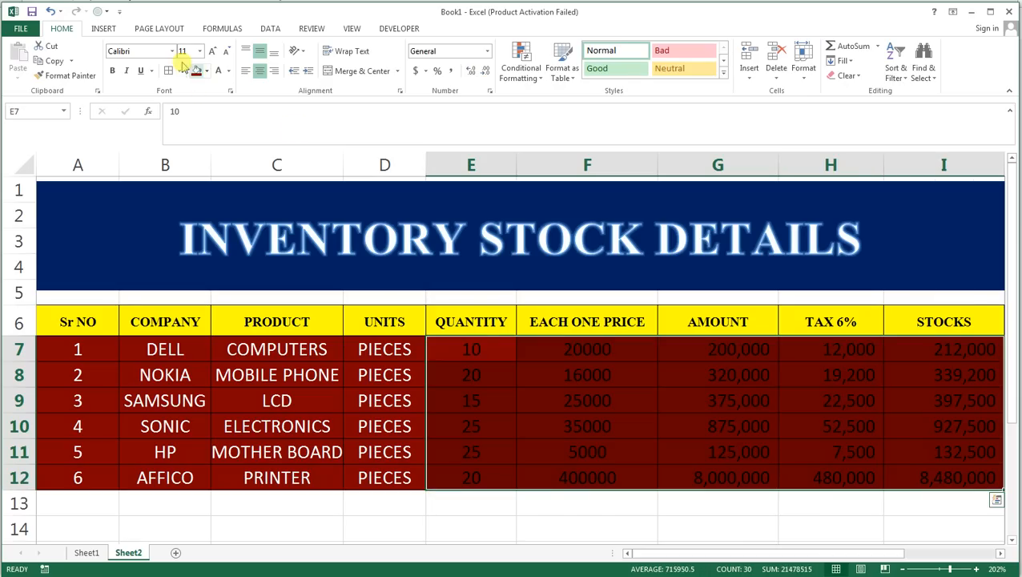
{"action": "left_click", "coordinate": [218, 71]}
{"action": "left_click", "coordinate": [333, 317]}
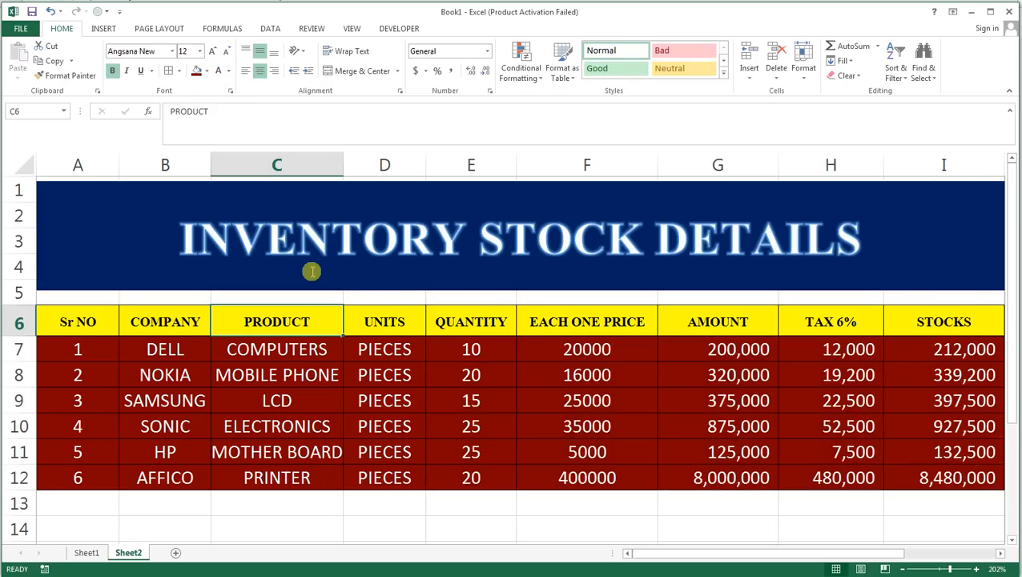